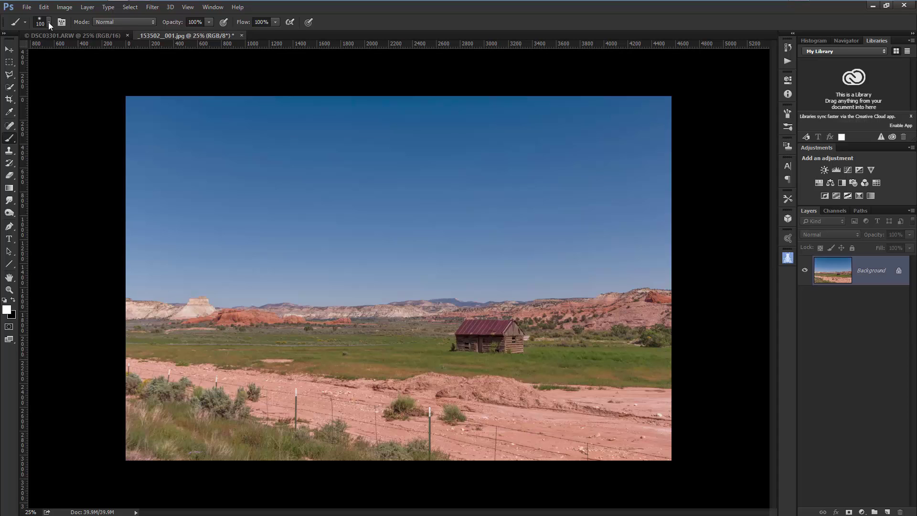
Load the ADCloudsPackI-FINAL.abr brush set into the brush presets.
{"action": "left_click", "coordinate": [48, 21]}
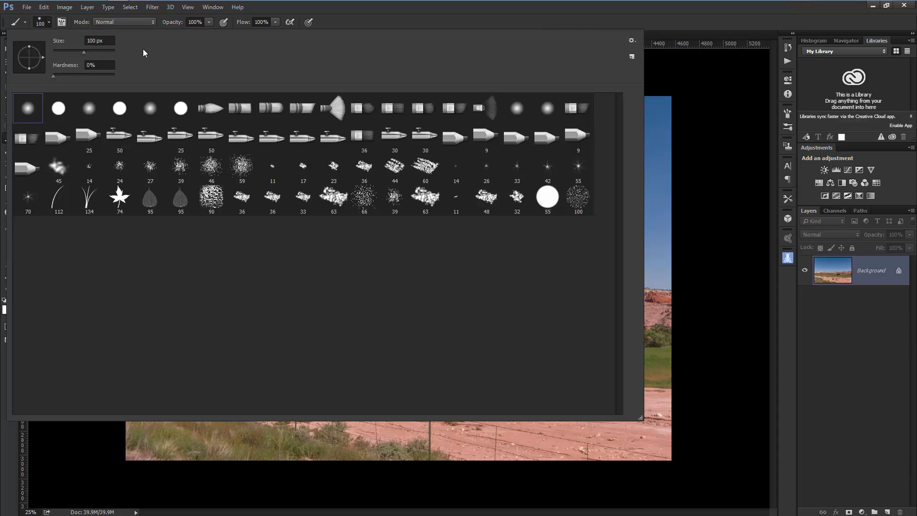
{"action": "left_click", "coordinate": [631, 40]}
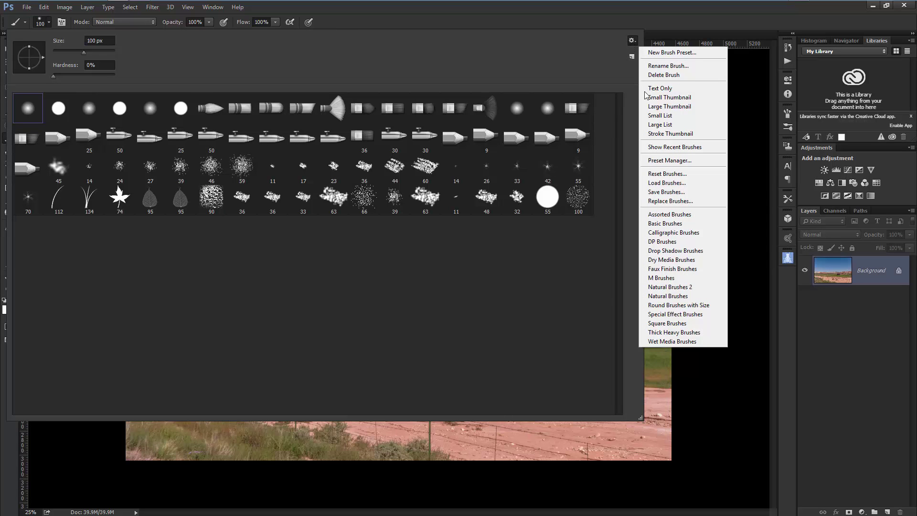
{"action": "left_click", "coordinate": [668, 183]}
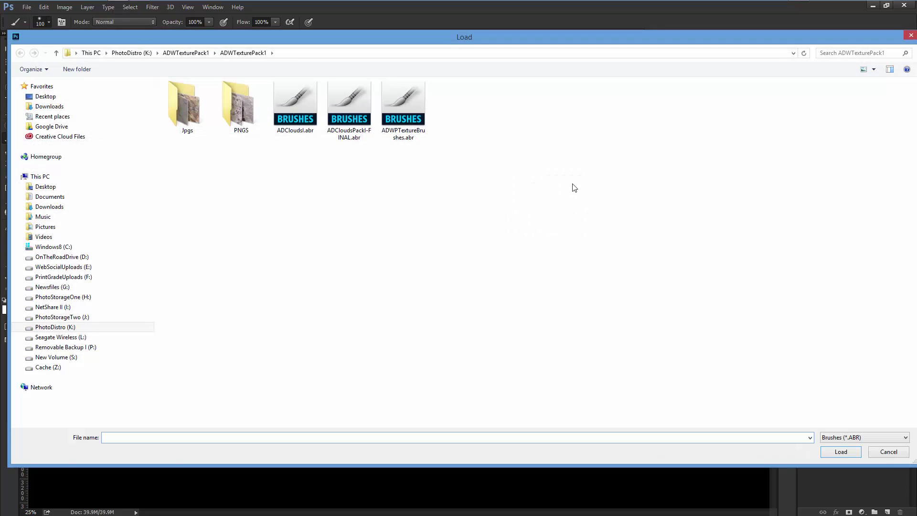
{"action": "double_click", "coordinate": [349, 97]}
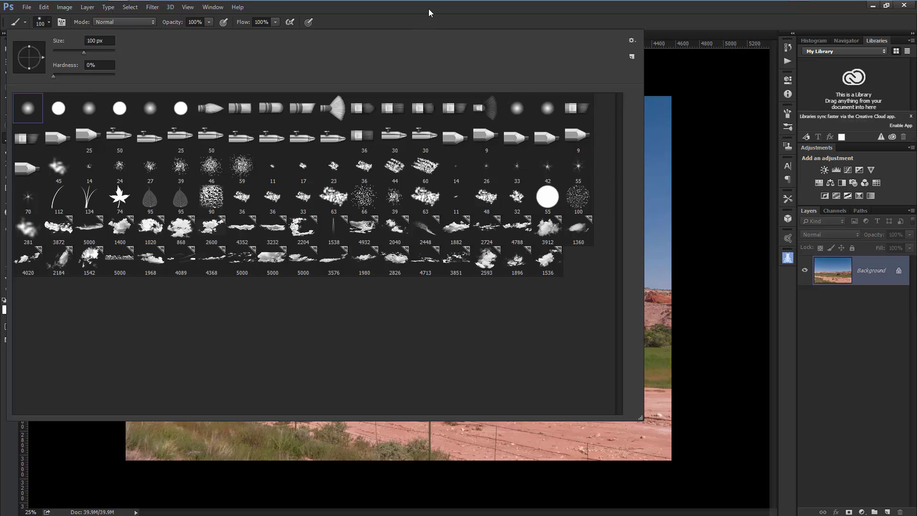
{"action": "left_click", "coordinate": [496, 13]}
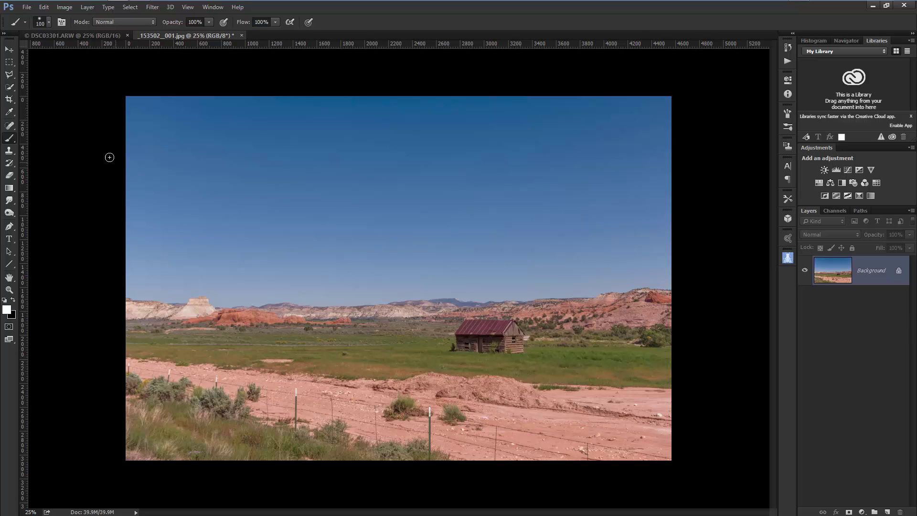
Create a new layer masked to the quick-selected sky, with its content active for the Brush tool.
{"action": "left_click", "coordinate": [9, 89]}
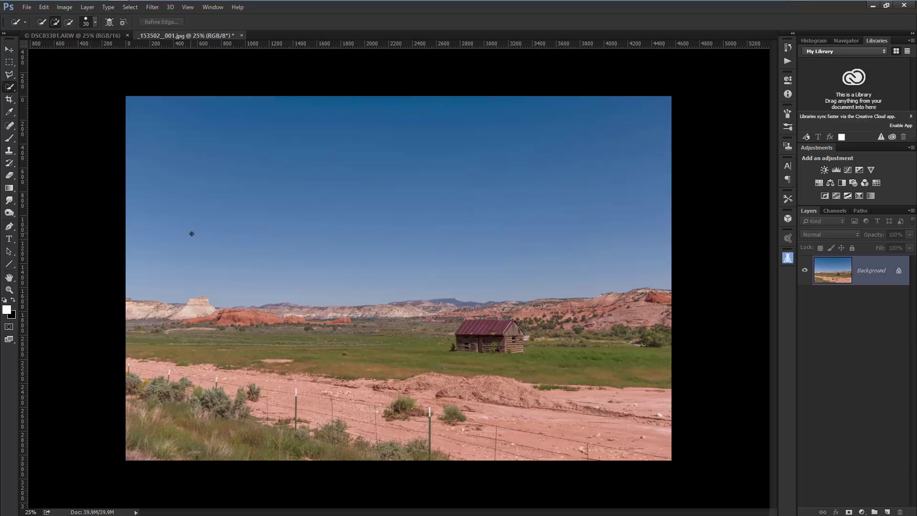
{"action": "left_click_drag", "start_coordinate": [192, 234], "coordinate": [586, 234]}
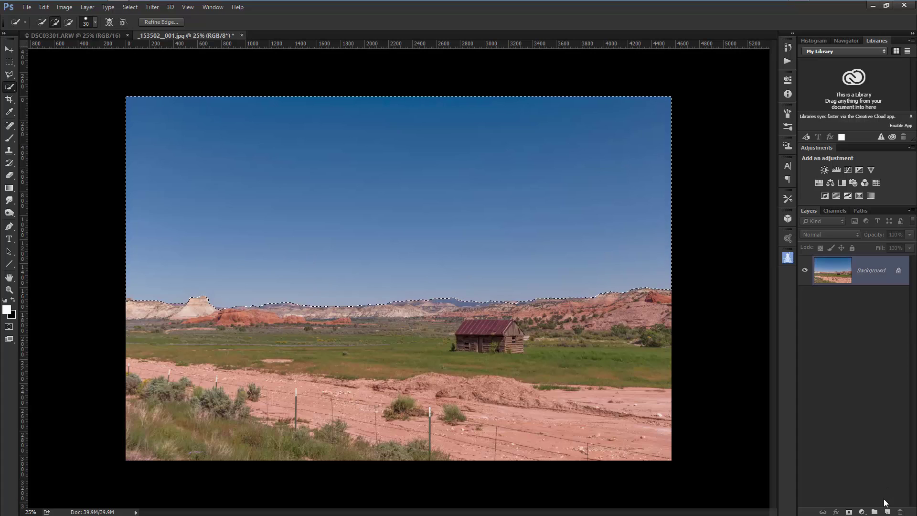
{"action": "left_click", "coordinate": [888, 512]}
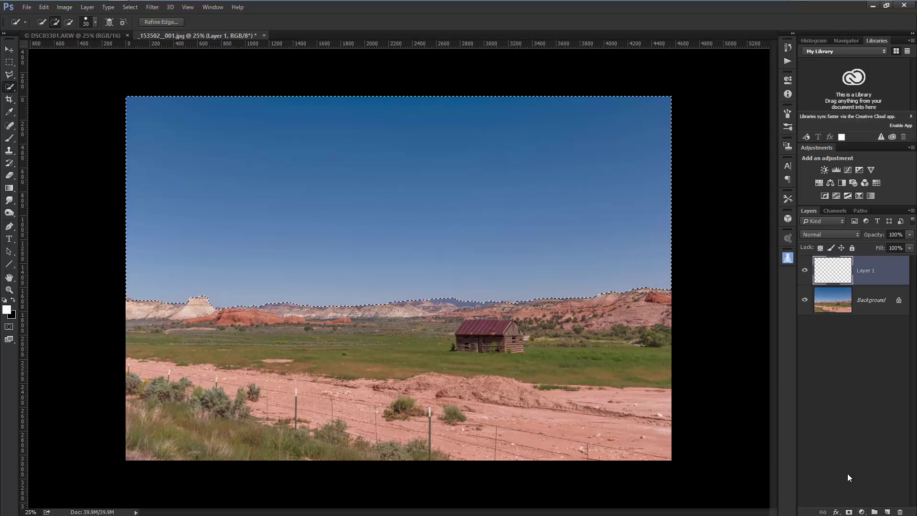
{"action": "left_click", "coordinate": [849, 512]}
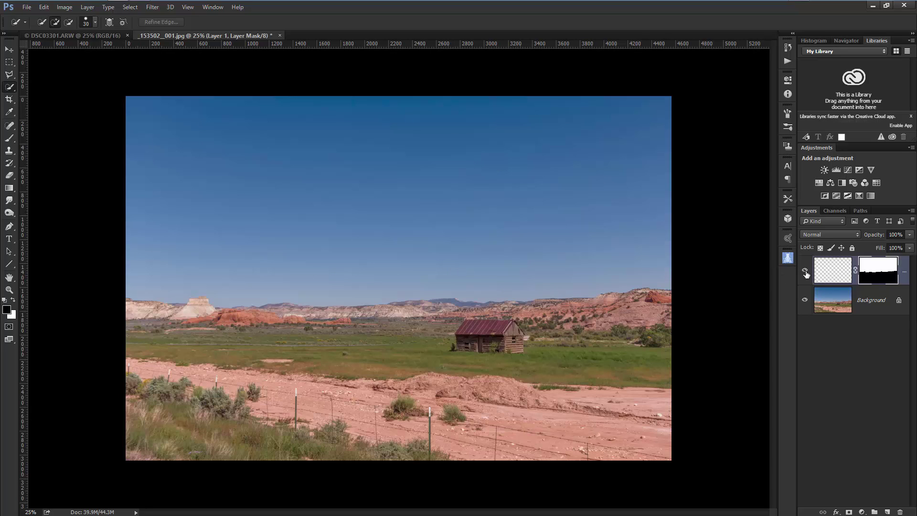
{"action": "left_click", "coordinate": [835, 270]}
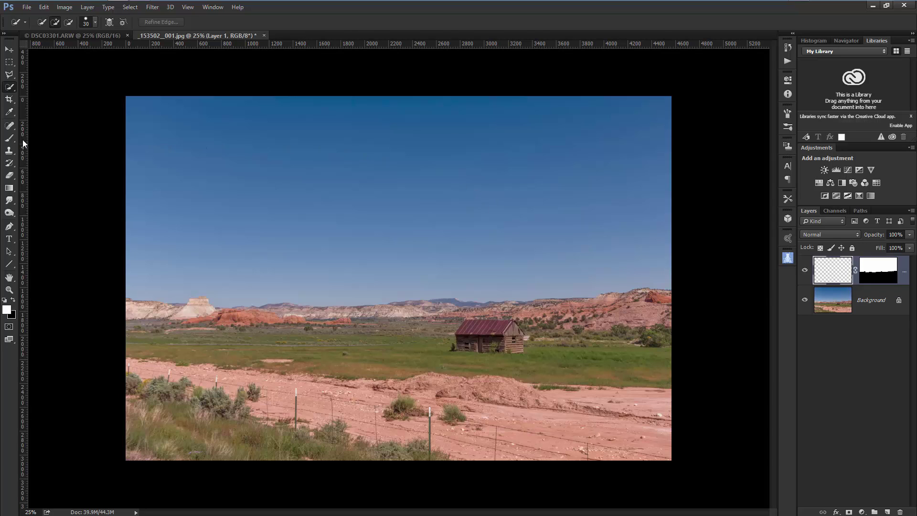
{"action": "left_click", "coordinate": [9, 140]}
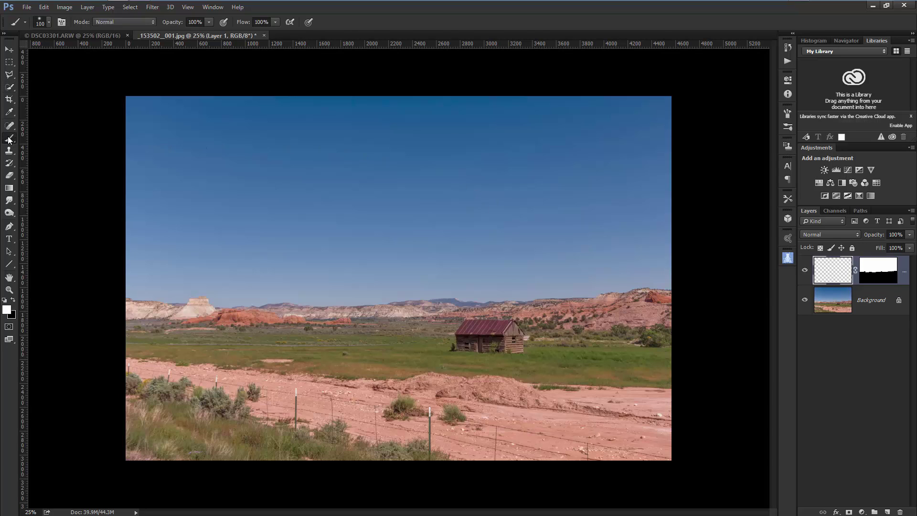
Try stamping the 5000 px cloud-bank brush once in white above the horizon, and undo it.
{"action": "left_click", "coordinate": [49, 22]}
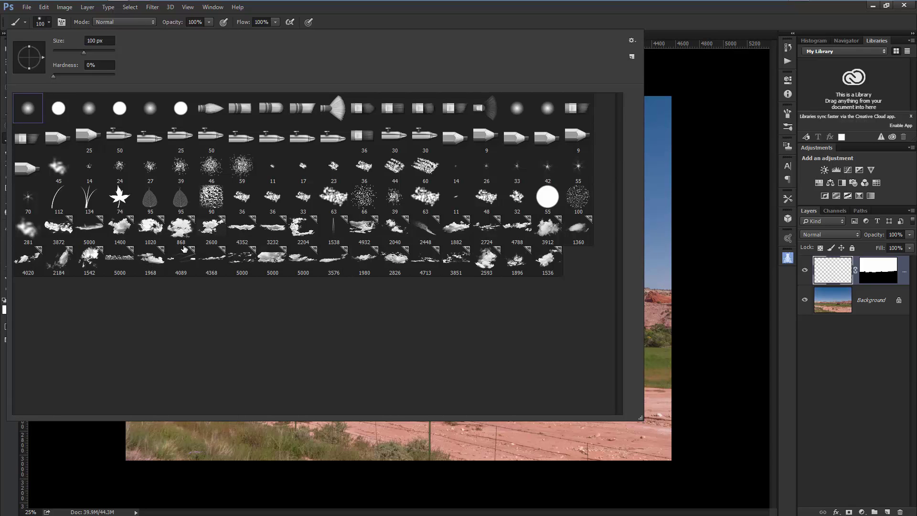
{"action": "left_click", "coordinate": [118, 261]}
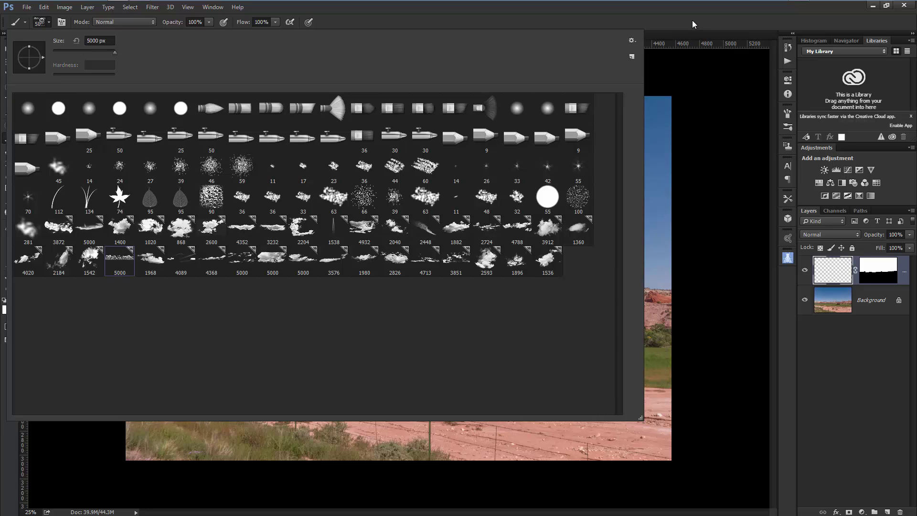
{"action": "left_click", "coordinate": [692, 15]}
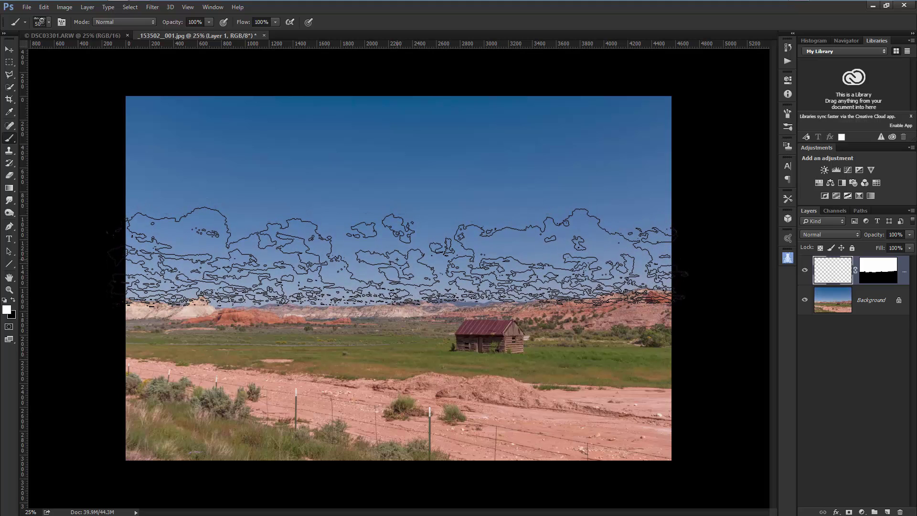
{"action": "left_click", "coordinate": [396, 259]}
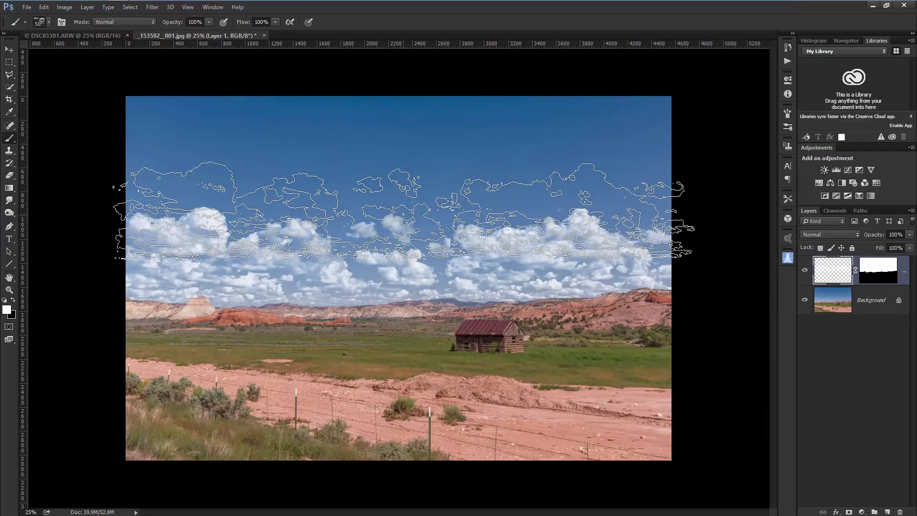
{"action": "key", "text": "ctrl+z"}
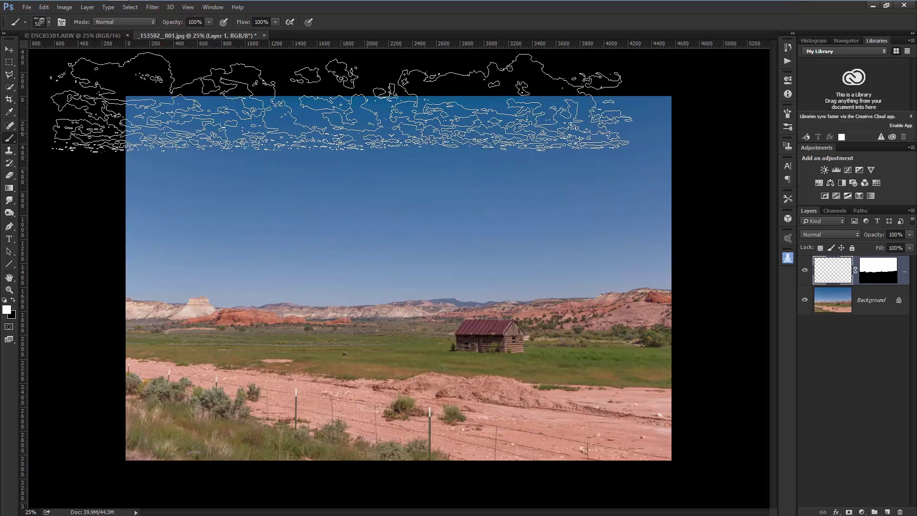
Stamp the 4932 px cloud brush once in white across the upper sky on the masked layer.
{"action": "left_click", "coordinate": [49, 22]}
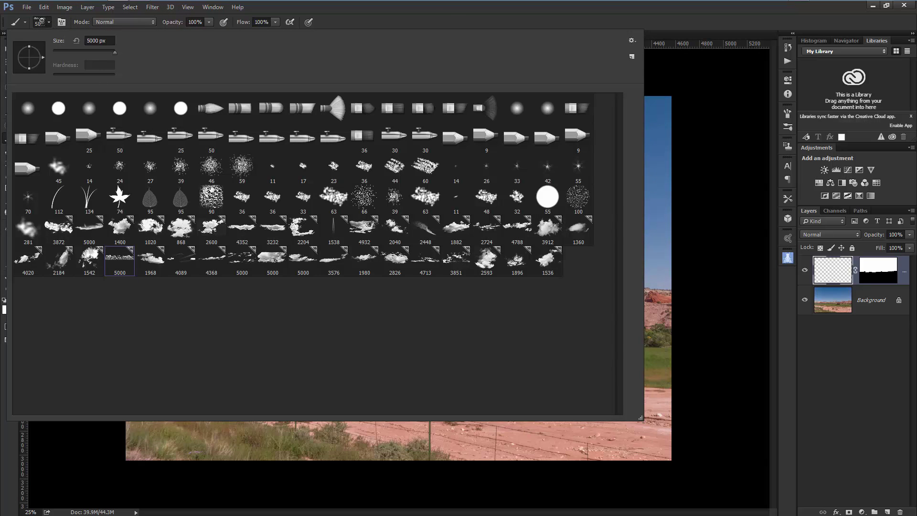
{"action": "left_click", "coordinate": [369, 233]}
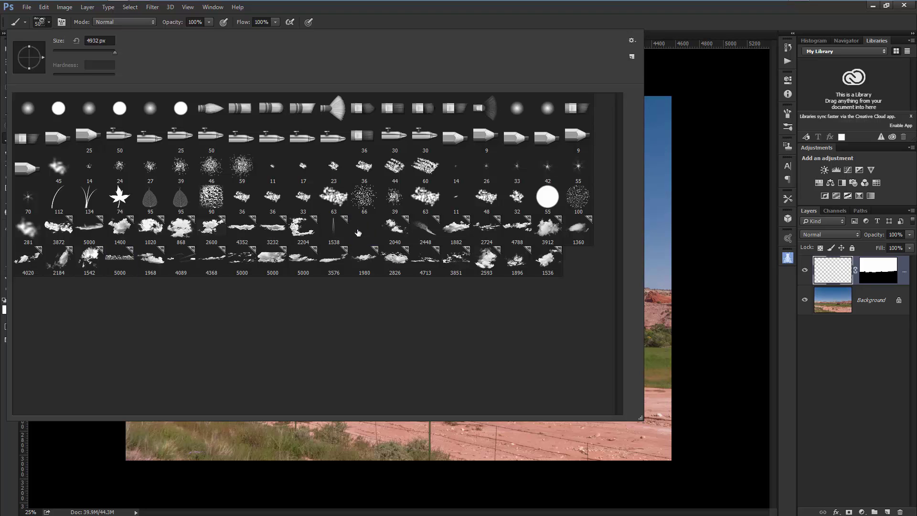
{"action": "left_click", "coordinate": [696, 10]}
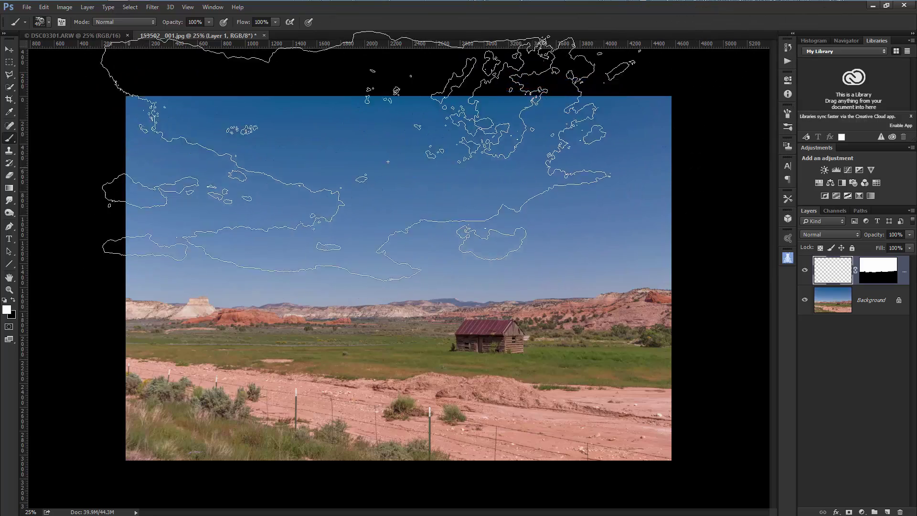
{"action": "left_click", "coordinate": [435, 160]}
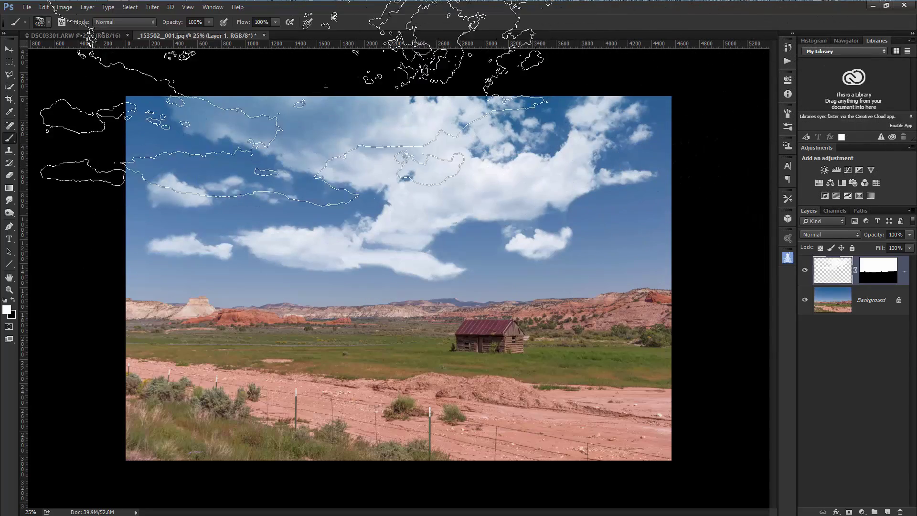
Stamp the 1882 px cloud brush at the photo's right edge above the mountains and at its upper left edge.
{"action": "mouse_move", "coordinate": [111, 10]}
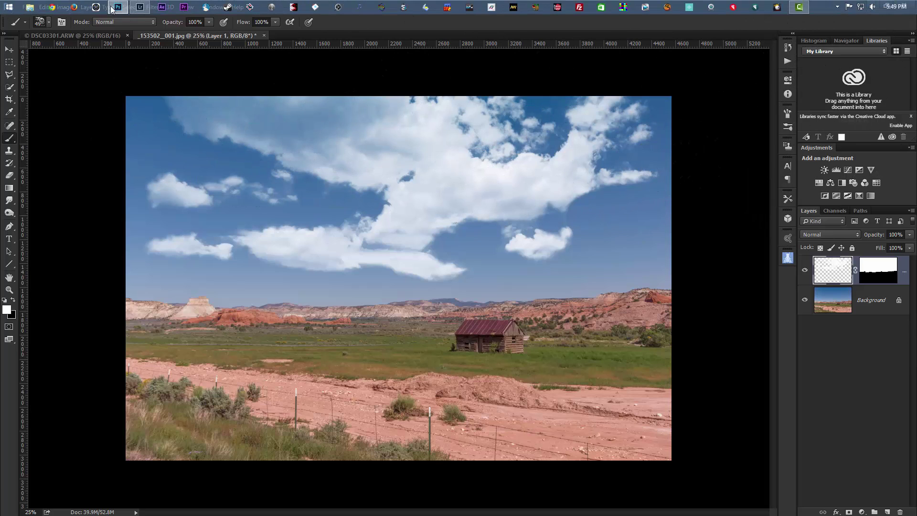
{"action": "left_click", "coordinate": [50, 23]}
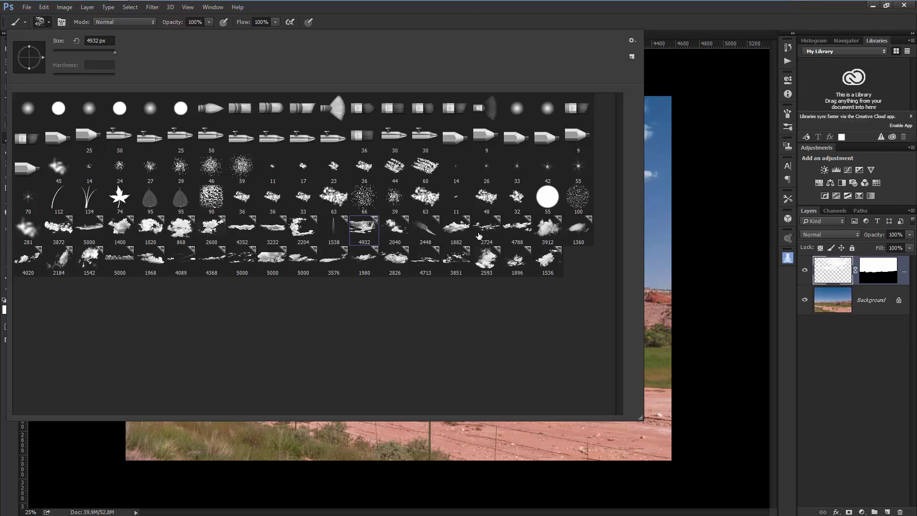
{"action": "left_click", "coordinate": [457, 228]}
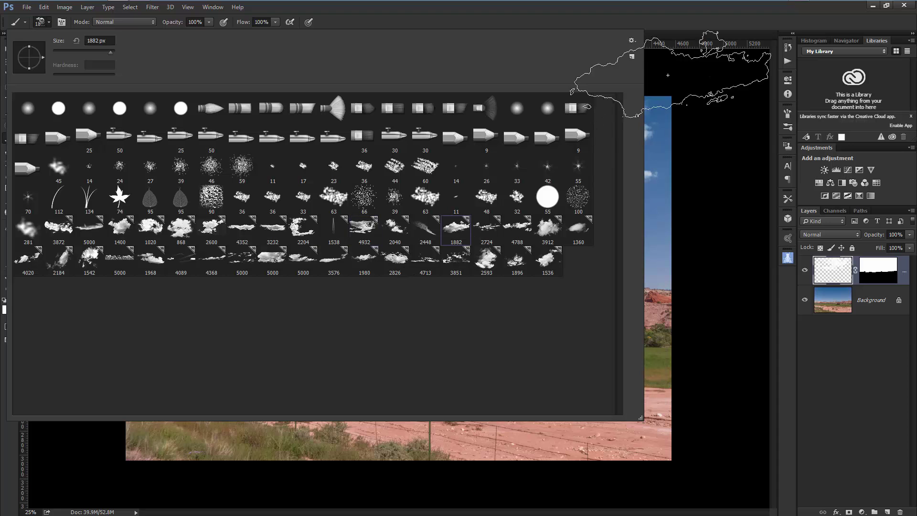
{"action": "left_click", "coordinate": [689, 25]}
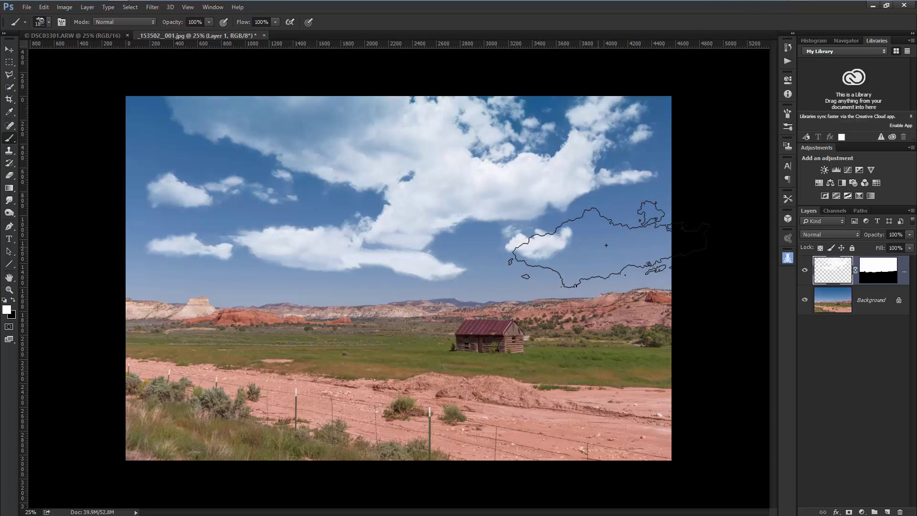
{"action": "left_click", "coordinate": [674, 239]}
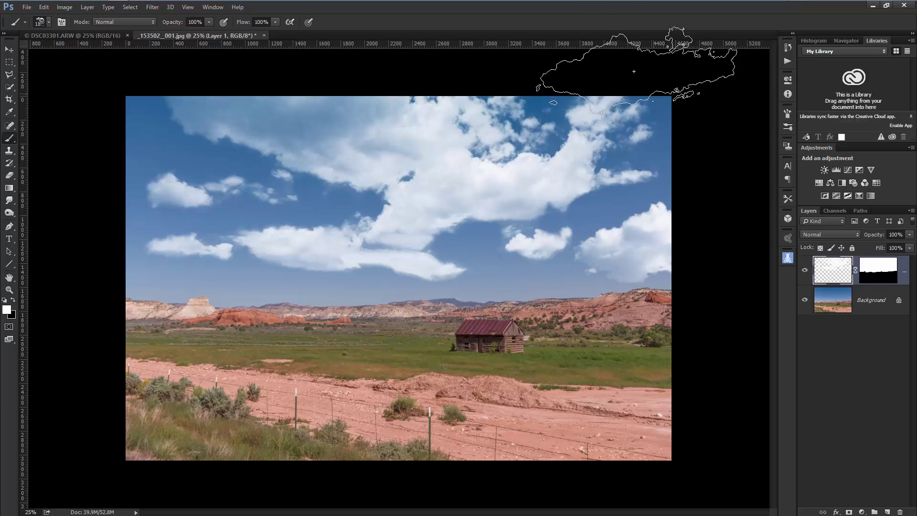
{"action": "left_click", "coordinate": [119, 155]}
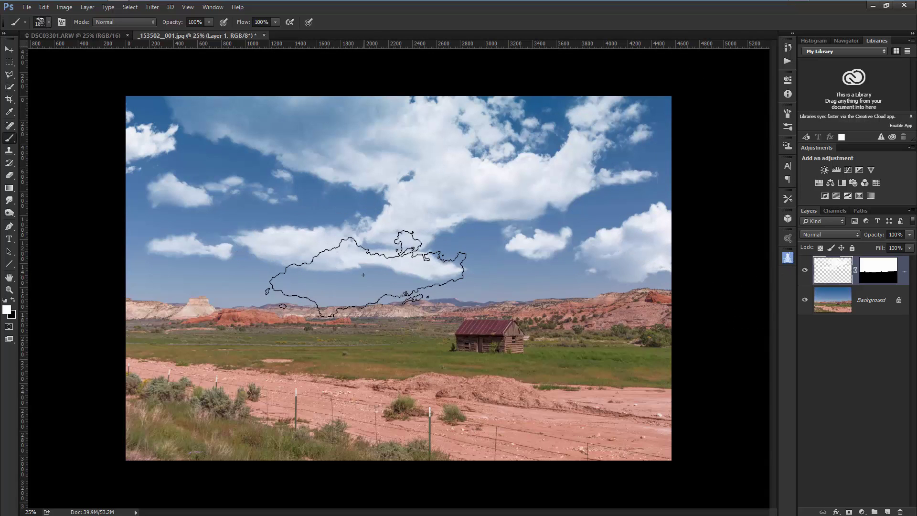
Stamp the 4368 px cloud brush once low in the sky so the clouds rise from behind the horizon.
{"action": "left_click", "coordinate": [50, 22]}
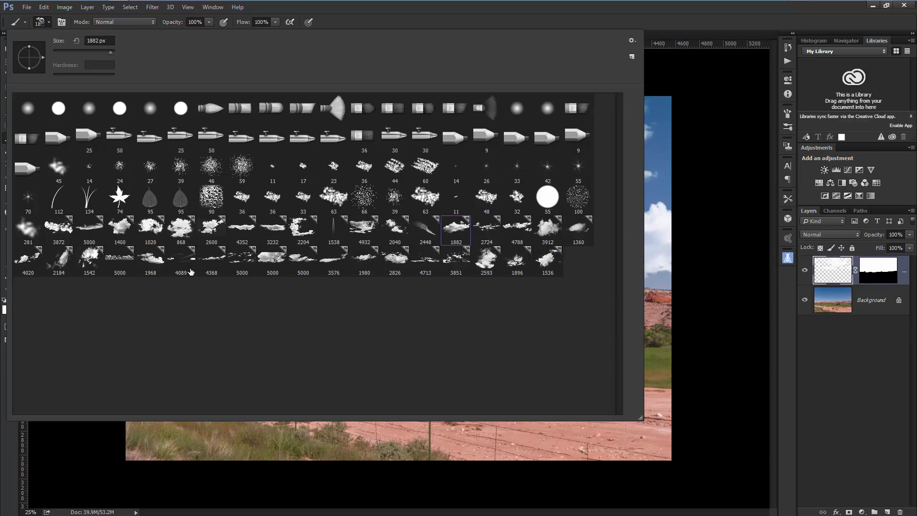
{"action": "left_click", "coordinate": [215, 262]}
{"action": "left_click", "coordinate": [495, 17]}
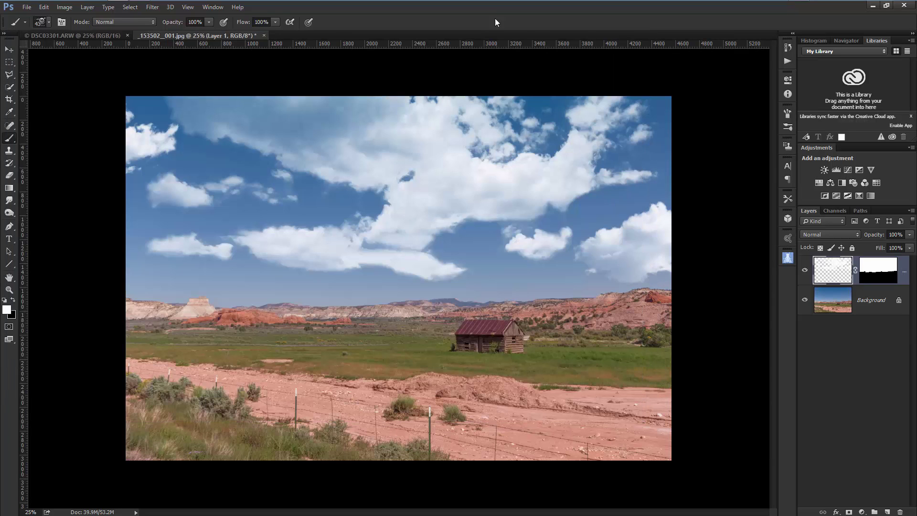
{"action": "left_click", "coordinate": [356, 286]}
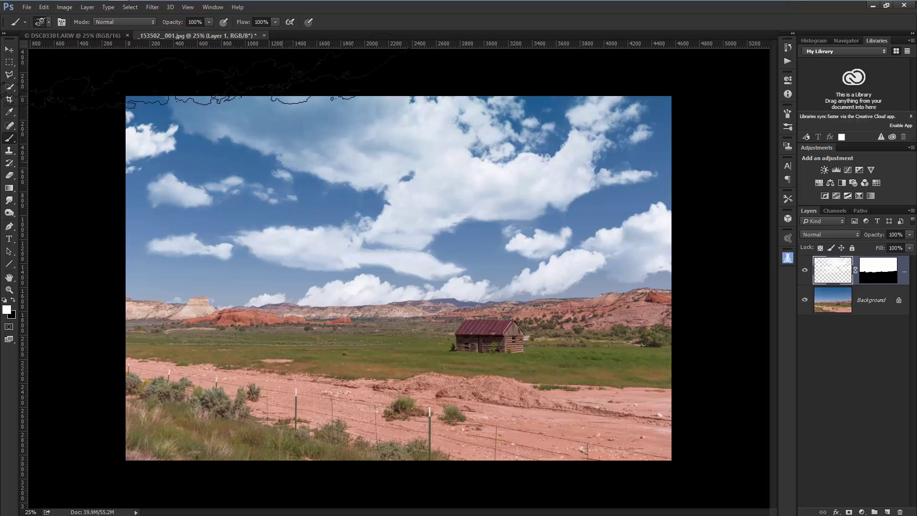
In DSC03301.ARW, crop the photo to the large cloud in the sky, about 2300 px wide and free of trees.
{"action": "left_click", "coordinate": [96, 35]}
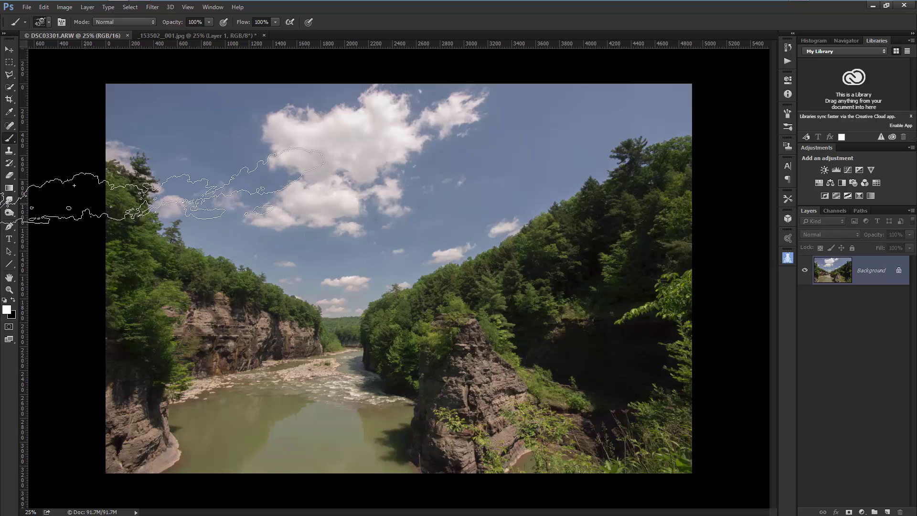
{"action": "left_click", "coordinate": [9, 100]}
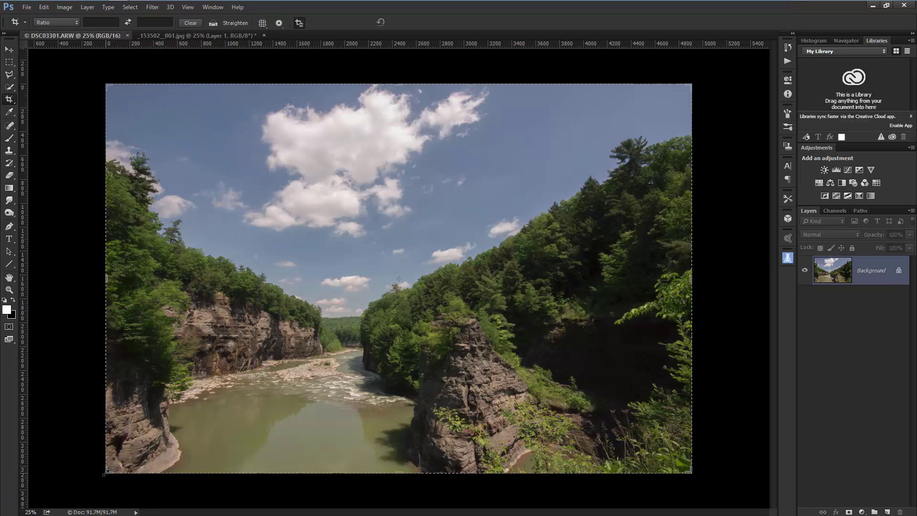
{"action": "left_click_drag", "start_coordinate": [106, 472], "coordinate": [198, 365]}
{"action": "left_click_drag", "start_coordinate": [633, 278], "coordinate": [535, 275]}
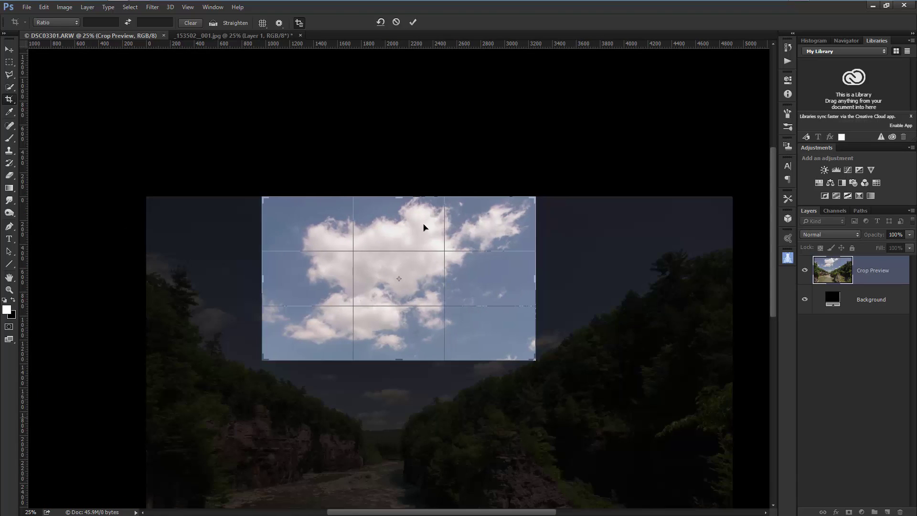
{"action": "key", "text": "Return"}
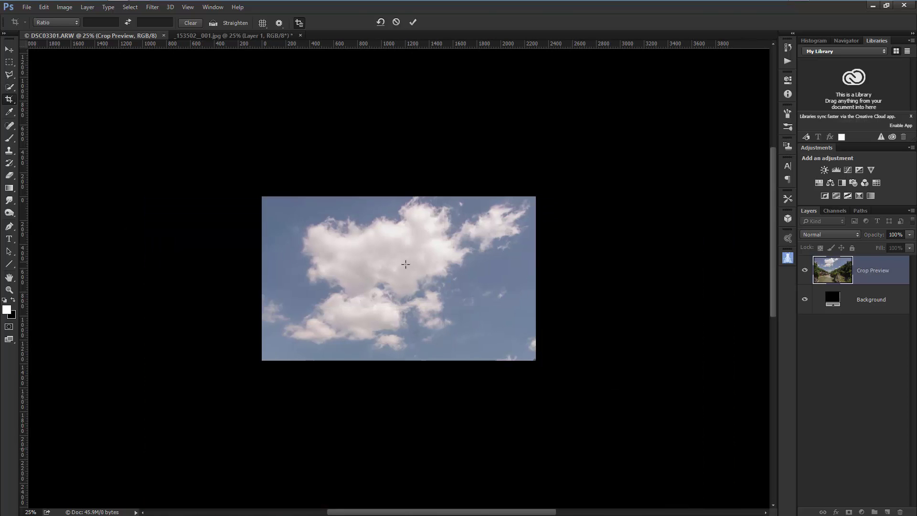
{"action": "scroll", "coordinate": [458, 324], "scroll_direction": "up", "scroll_amount": 3}
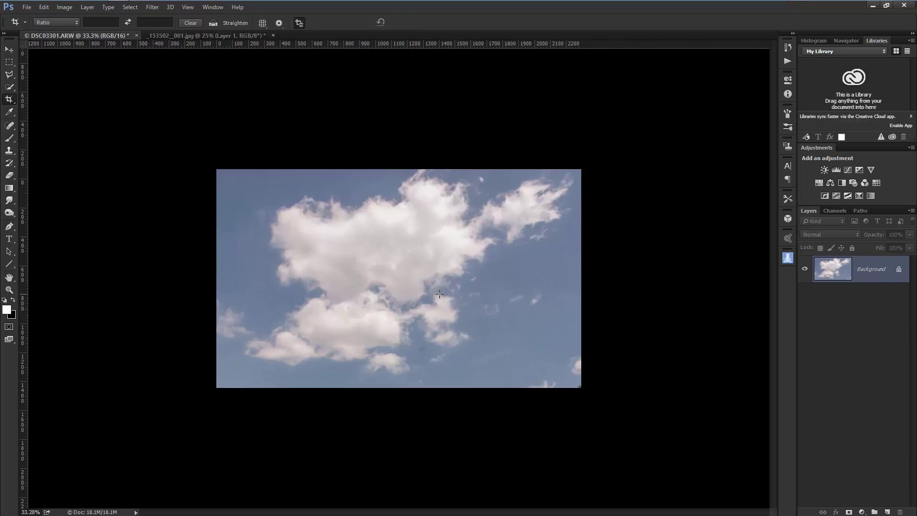
{"action": "scroll", "coordinate": [439, 293], "scroll_direction": "down", "scroll_amount": 1}
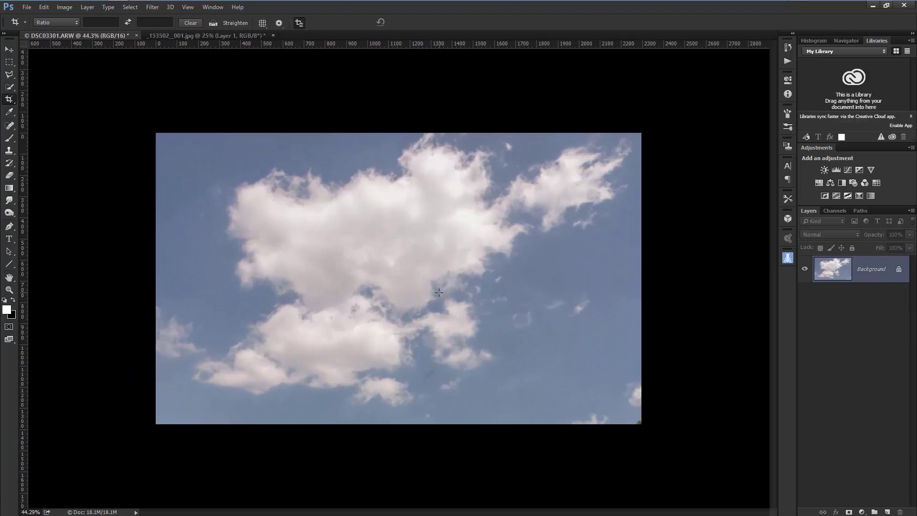
Add a Curves adjustment layer that darkens the sky with a lowered shadow point and a highlight point at input 181, output 162.
{"action": "scroll", "coordinate": [439, 293], "scroll_direction": "up", "scroll_amount": 1}
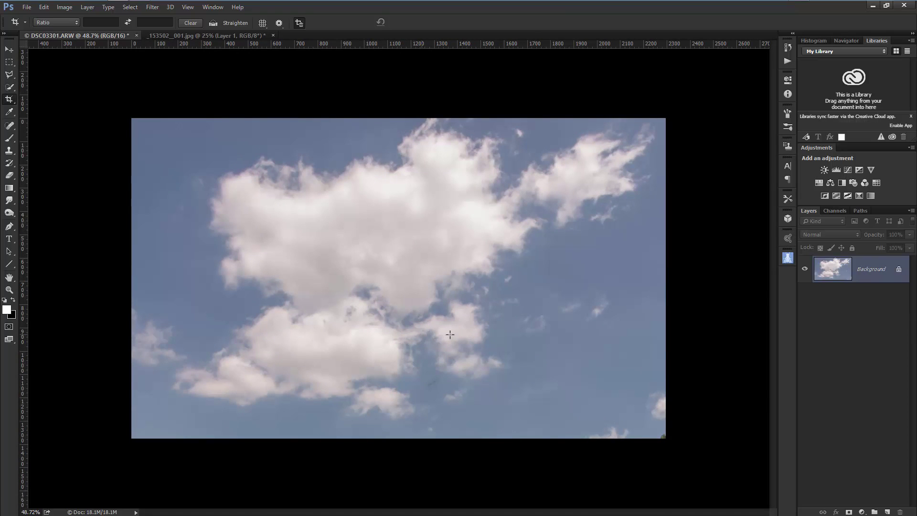
{"action": "left_click", "coordinate": [848, 169]}
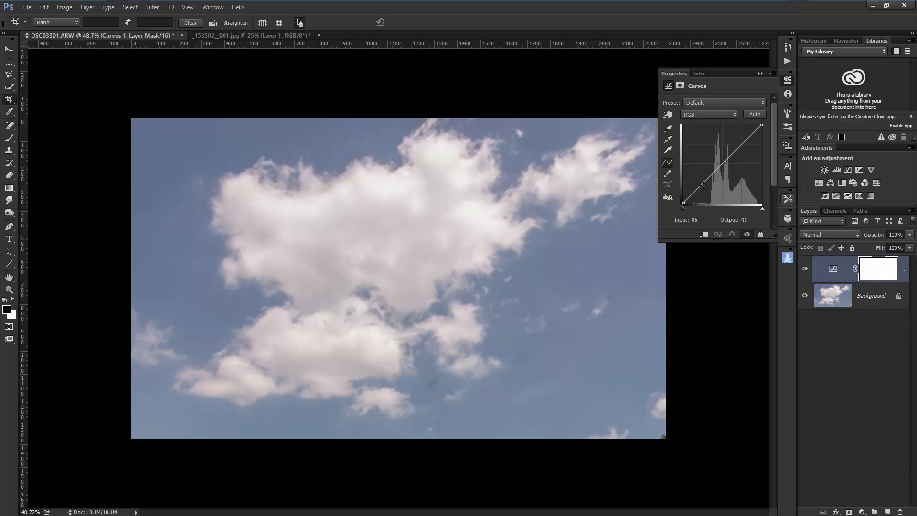
{"action": "left_click_drag", "start_coordinate": [701, 184], "coordinate": [703, 193]}
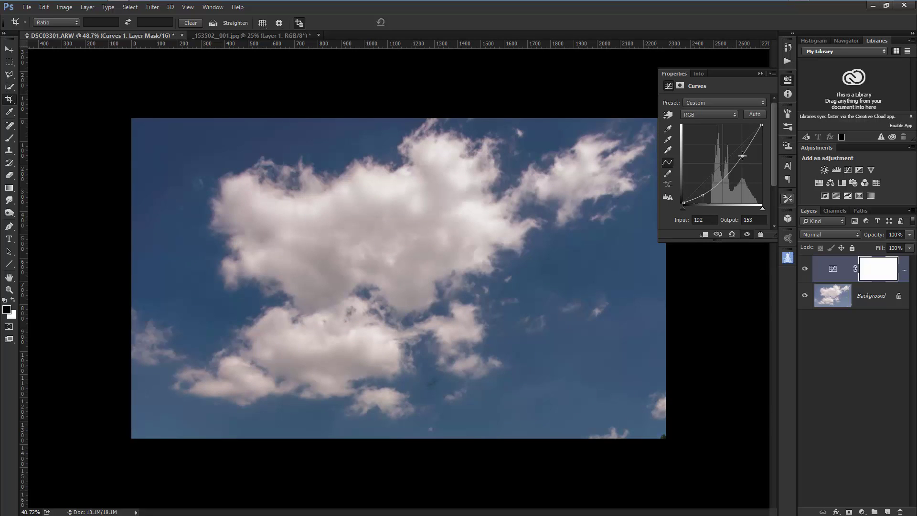
{"action": "left_click_drag", "start_coordinate": [743, 155], "coordinate": [739, 152]}
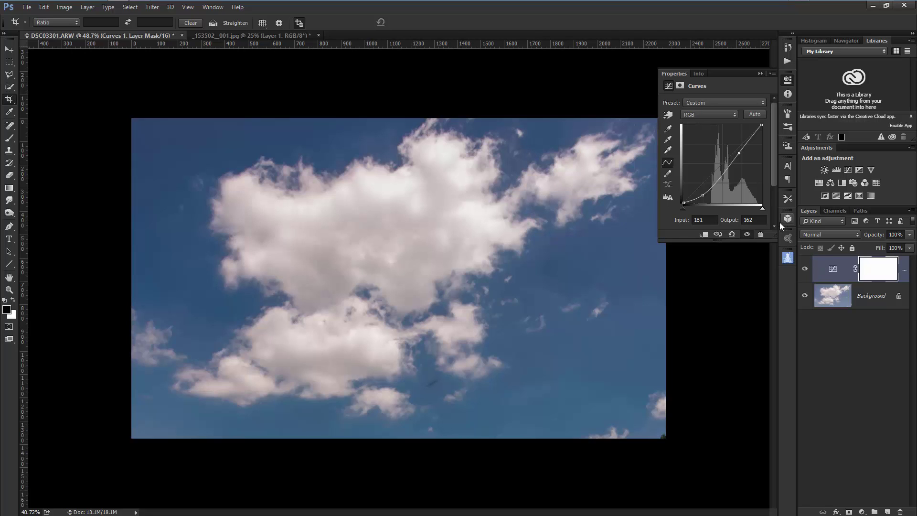
Add a Black & White adjustment layer with Blues and Cyans at -200 to turn the sky black.
{"action": "left_click", "coordinate": [842, 183]}
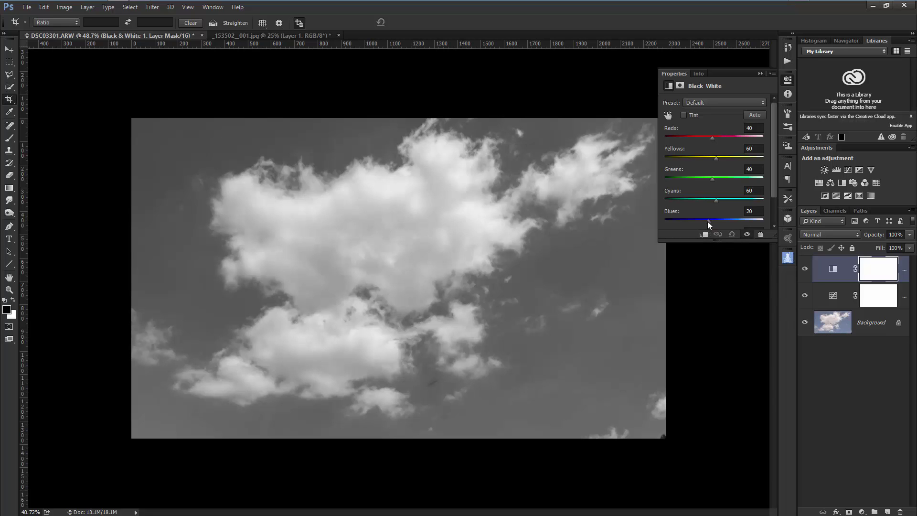
{"action": "left_click_drag", "start_coordinate": [708, 221], "coordinate": [626, 238]}
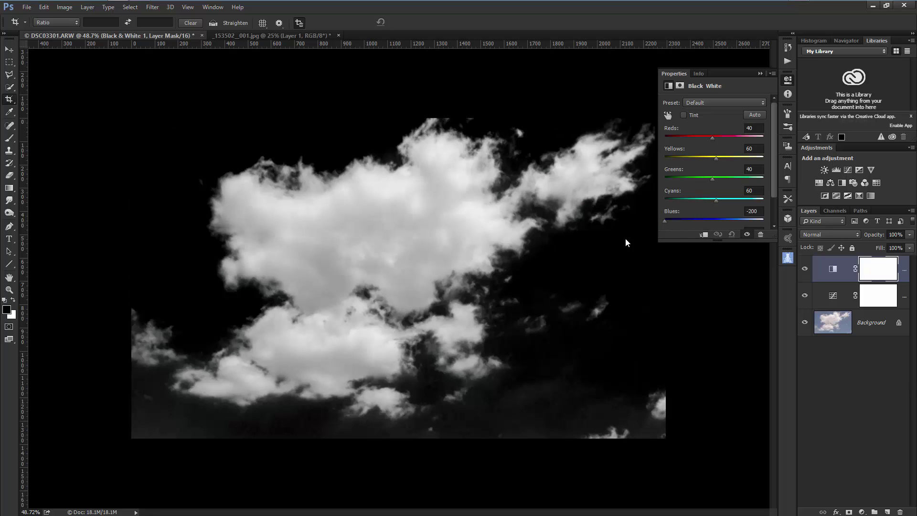
{"action": "left_click_drag", "start_coordinate": [718, 202], "coordinate": [667, 224]}
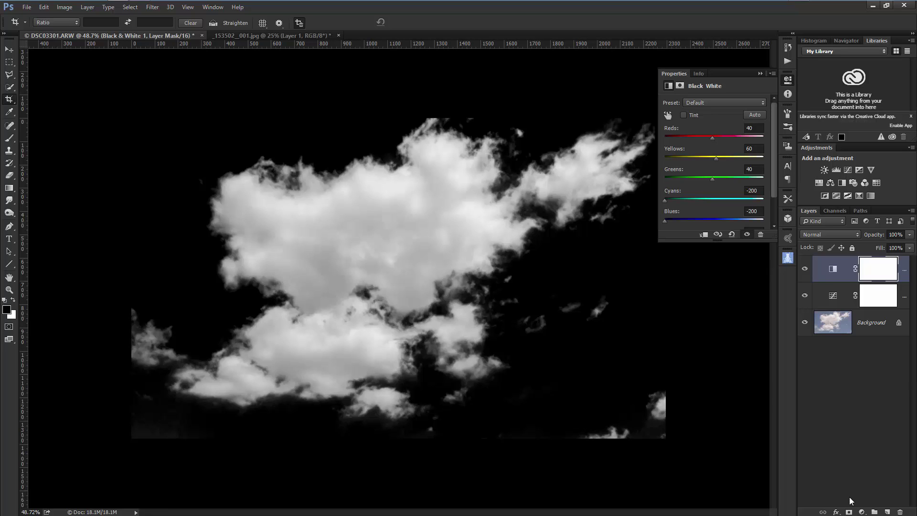
Add a new empty layer above the adjustments and choose the 281 px cloud brush for painting.
{"action": "left_click", "coordinate": [886, 511]}
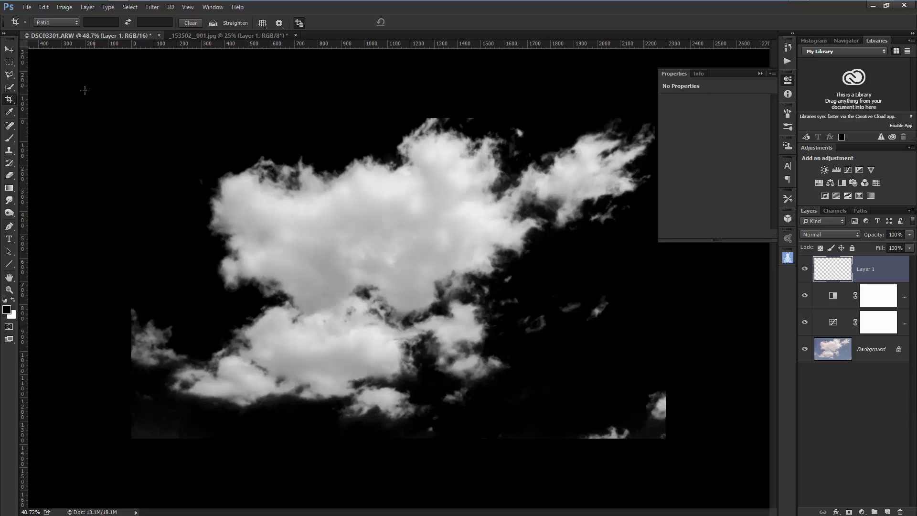
{"action": "left_click", "coordinate": [10, 138]}
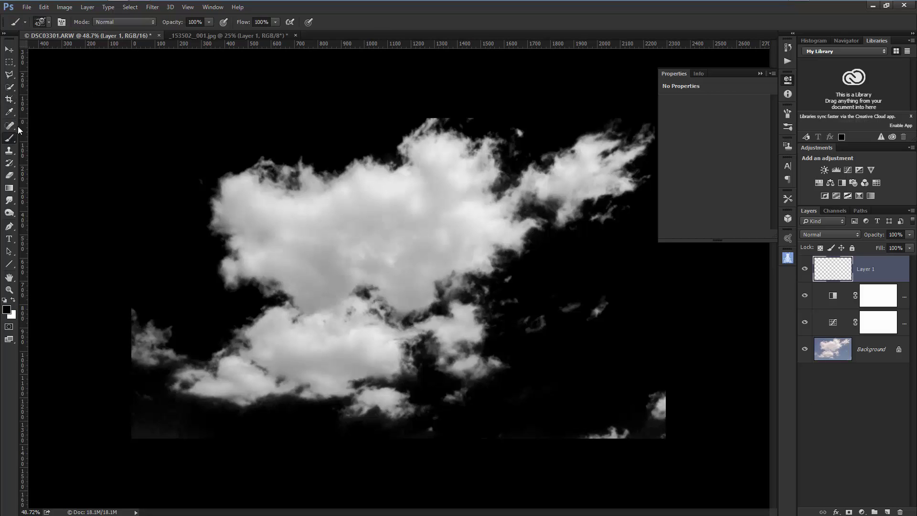
{"action": "left_click", "coordinate": [47, 24]}
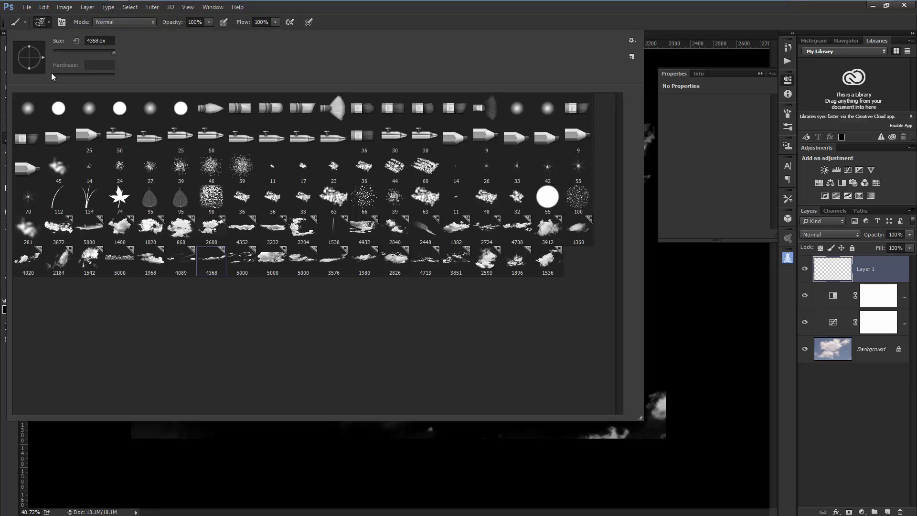
{"action": "left_click", "coordinate": [29, 232]}
{"action": "left_click", "coordinate": [400, 19]}
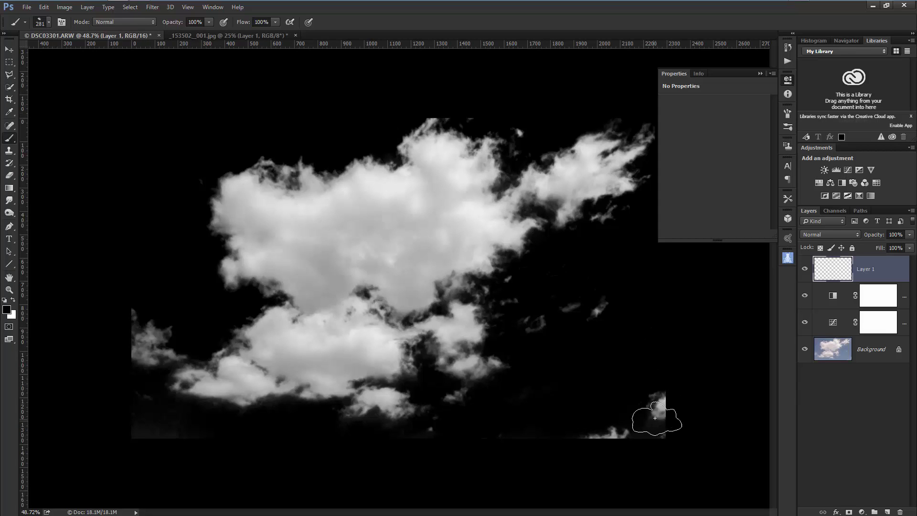
Paint black over the stray clouds along the image borders and soften the main cloud's cut-off top edge.
{"action": "mouse_move", "coordinate": [660, 360]}
{"action": "left_mouse_down"}
{"action": "mouse_move", "coordinate": [662, 395]}
{"action": "mouse_move", "coordinate": [652, 410]}
{"action": "mouse_move", "coordinate": [607, 424]}
{"action": "mouse_move", "coordinate": [520, 430]}
{"action": "mouse_move", "coordinate": [389, 467]}
{"action": "mouse_move", "coordinate": [297, 444]}
{"action": "mouse_move", "coordinate": [246, 460]}
{"action": "mouse_move", "coordinate": [129, 424]}
{"action": "mouse_move", "coordinate": [119, 356]}
{"action": "mouse_move", "coordinate": [136, 328]}
{"action": "mouse_move", "coordinate": [165, 332]}
{"action": "mouse_move", "coordinate": [135, 338]}
{"action": "mouse_move", "coordinate": [134, 326]}
{"action": "left_mouse_up"}
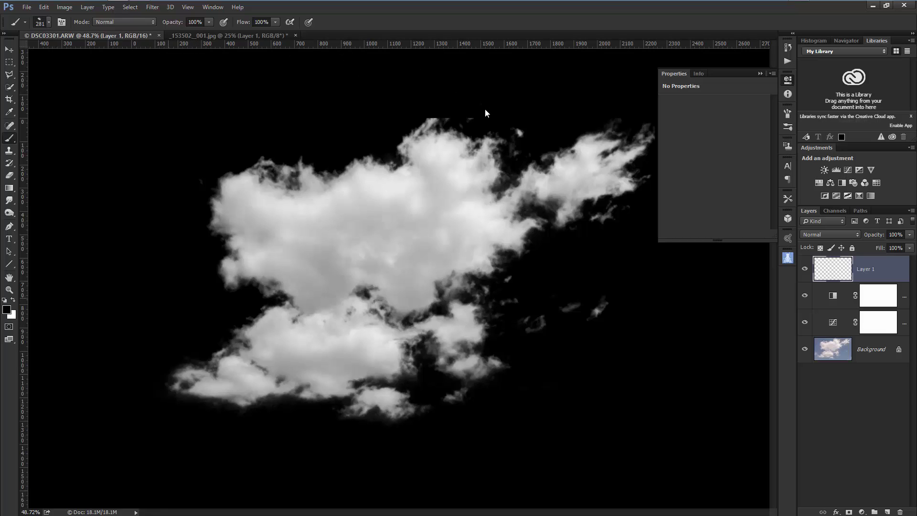
{"action": "mouse_move", "coordinate": [486, 108]}
{"action": "left_mouse_down"}
{"action": "mouse_move", "coordinate": [416, 102]}
{"action": "mouse_move", "coordinate": [455, 123]}
{"action": "mouse_move", "coordinate": [432, 114]}
{"action": "left_mouse_up"}
{"action": "mouse_move", "coordinate": [392, 109]}
{"action": "left_mouse_down"}
{"action": "mouse_move", "coordinate": [419, 85]}
{"action": "mouse_move", "coordinate": [486, 88]}
{"action": "mouse_move", "coordinate": [424, 91]}
{"action": "mouse_move", "coordinate": [486, 81]}
{"action": "mouse_move", "coordinate": [647, 89]}
{"action": "mouse_move", "coordinate": [600, 88]}
{"action": "mouse_move", "coordinate": [632, 88]}
{"action": "left_mouse_up"}
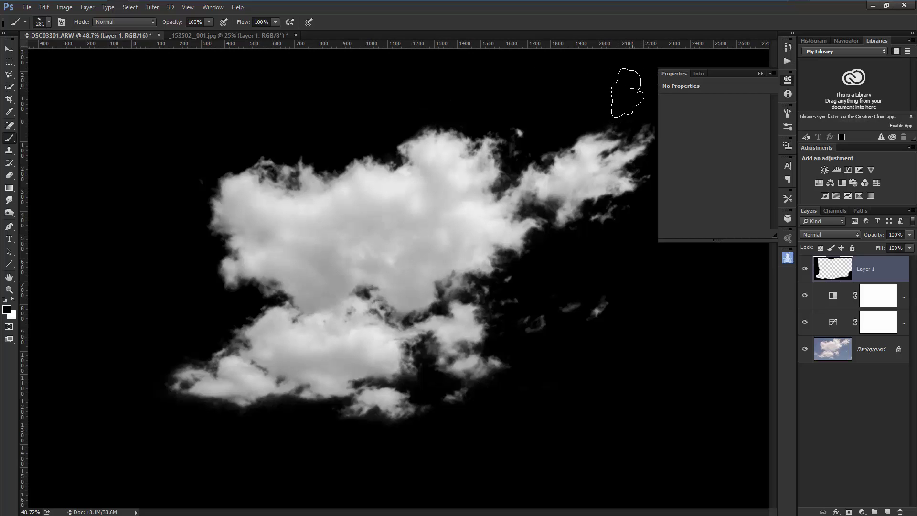
{"action": "left_click", "coordinate": [762, 74]}
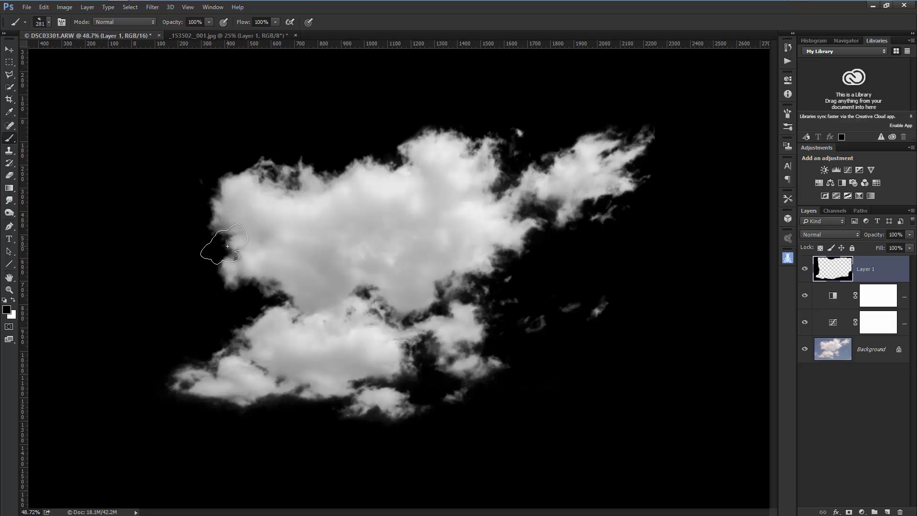
Try reshaping the main cloud's left edge with black brush strokes, and undo those strokes.
{"action": "left_click", "coordinate": [228, 246]}
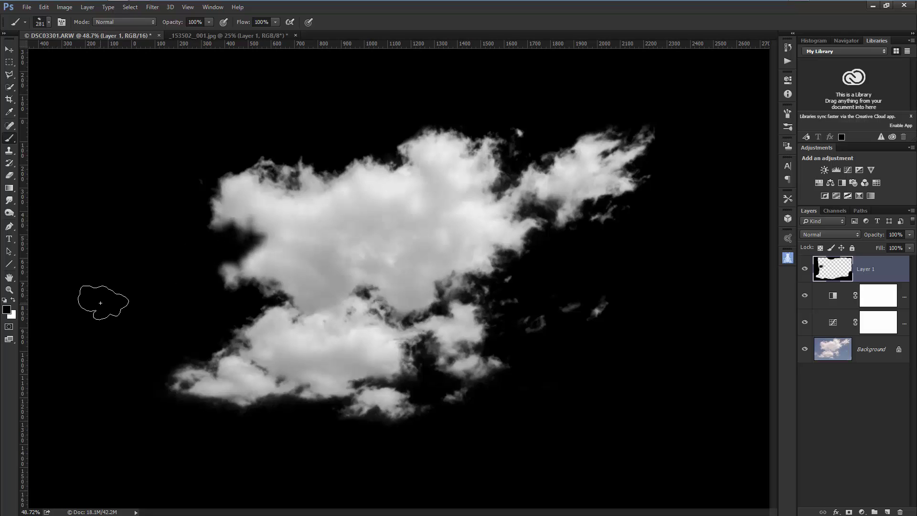
{"action": "mouse_move", "coordinate": [221, 250]}
{"action": "left_mouse_down"}
{"action": "mouse_move", "coordinate": [221, 236]}
{"action": "mouse_move", "coordinate": [231, 239]}
{"action": "mouse_move", "coordinate": [220, 245]}
{"action": "mouse_move", "coordinate": [220, 219]}
{"action": "left_mouse_up"}
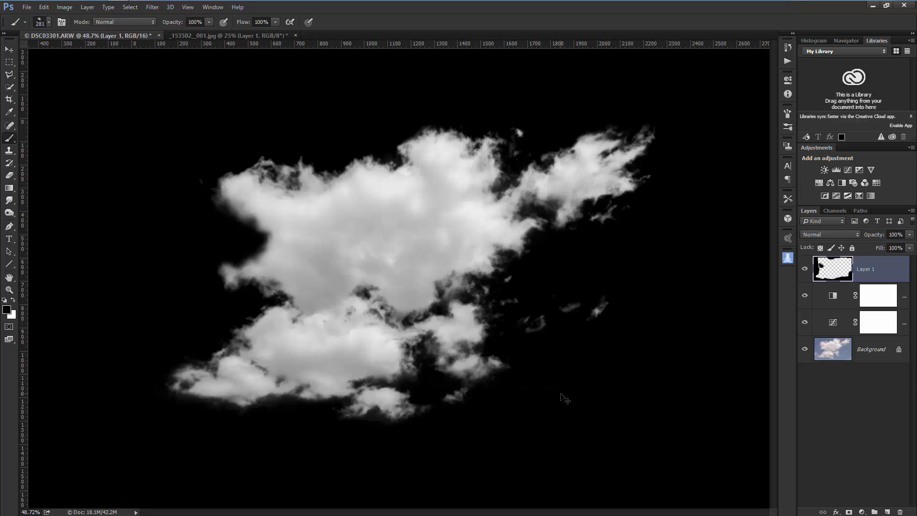
{"action": "key", "text": "ctrl+alt+z"}
{"action": "key", "text": "ctrl+alt+z"}
{"action": "key", "text": "ctrl+alt+z"}
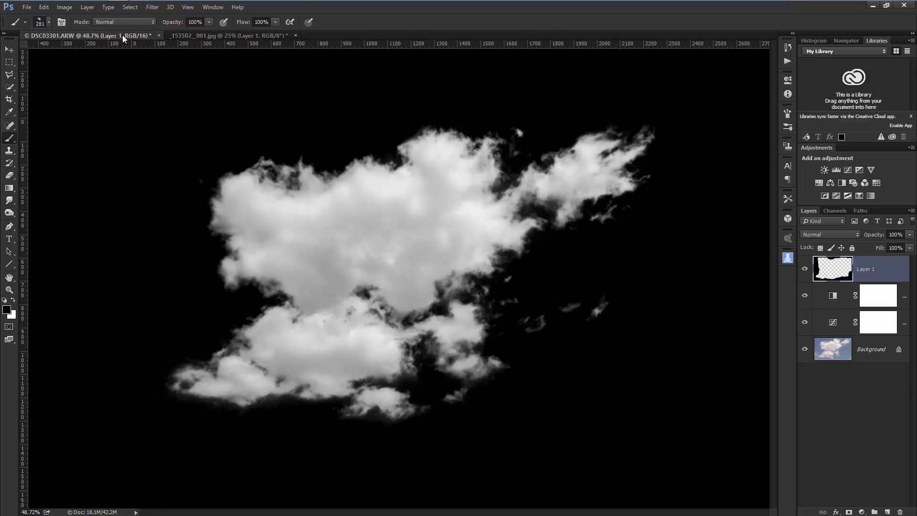
Flatten the image and invert its colours so the cloud is dark on a white background.
{"action": "left_click", "coordinate": [81, 7]}
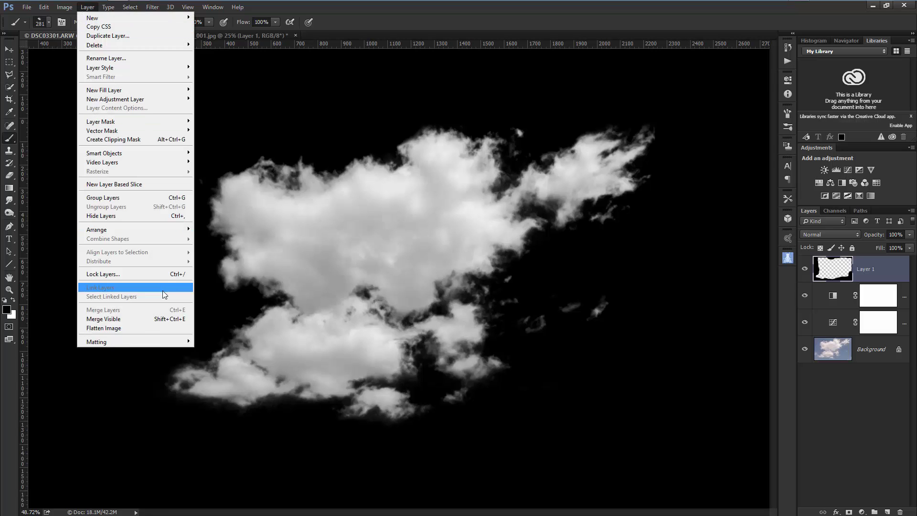
{"action": "left_click", "coordinate": [148, 329]}
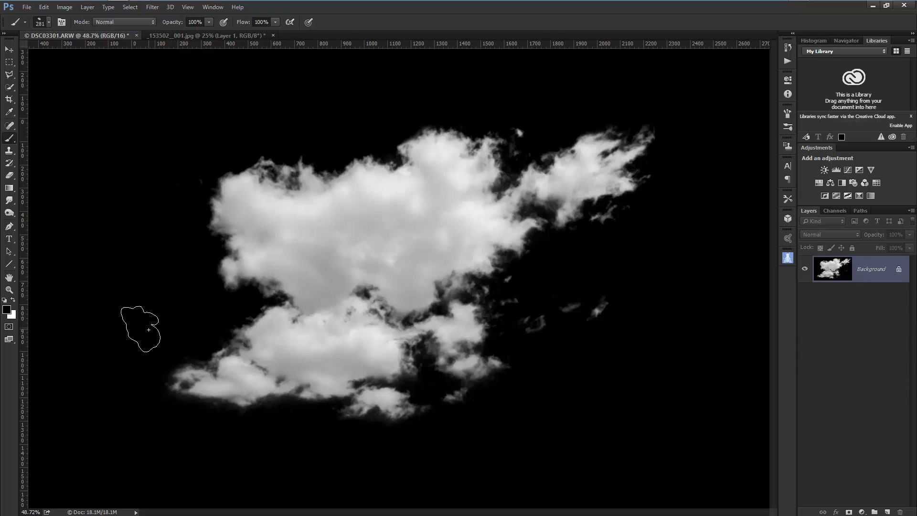
{"action": "left_click", "coordinate": [66, 8]}
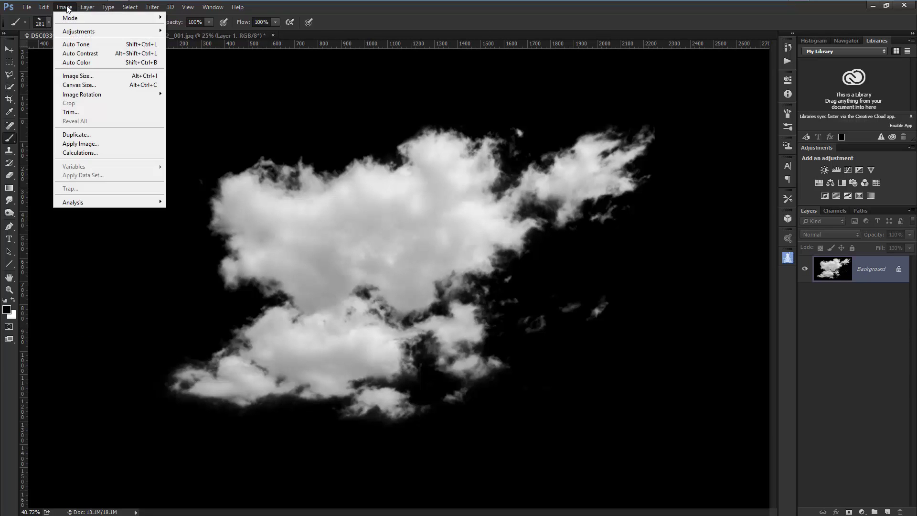
{"action": "mouse_move", "coordinate": [88, 32]}
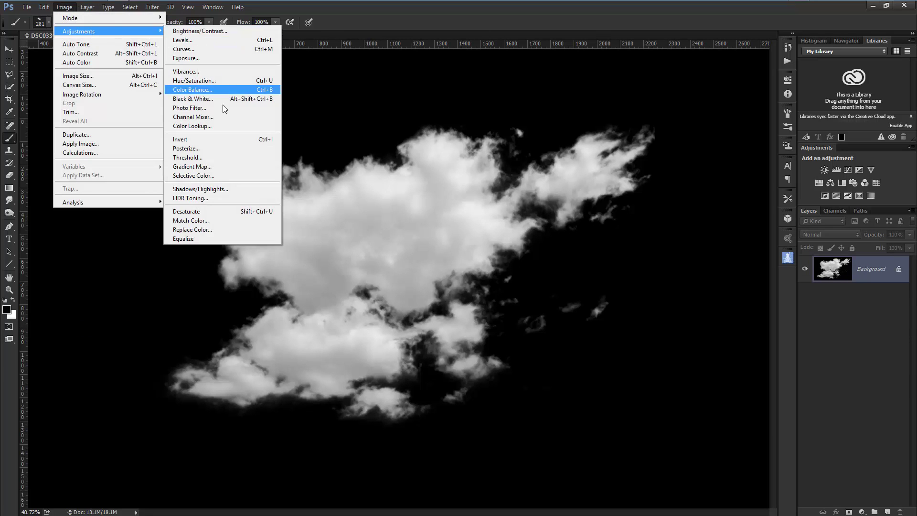
{"action": "left_click", "coordinate": [225, 139]}
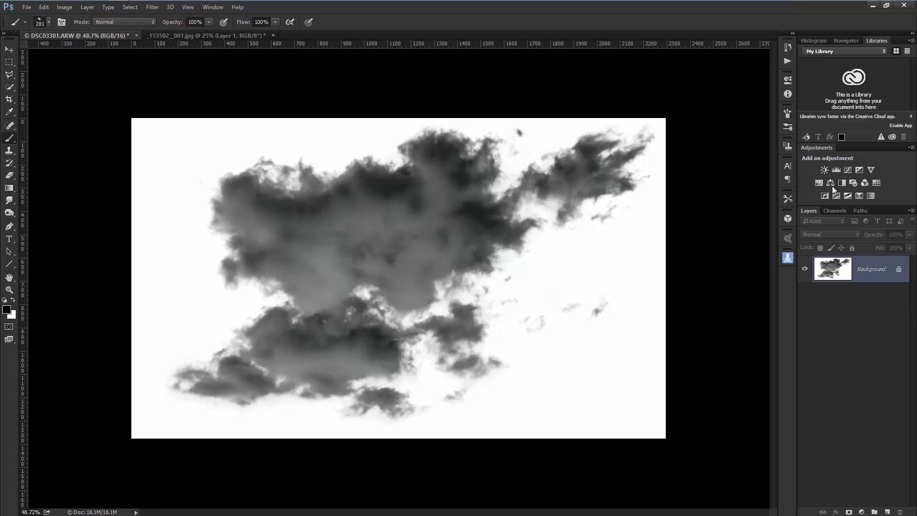
Increase the cloud's contrast with a Curves adjustment layer using points 86 to 64 and 197 to 203, and flatten the image.
{"action": "left_click", "coordinate": [844, 172]}
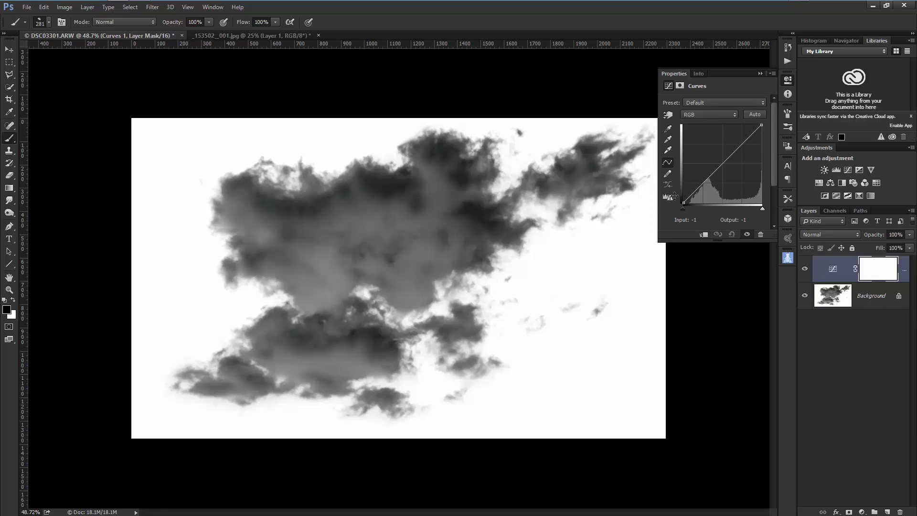
{"action": "left_click_drag", "start_coordinate": [703, 181], "coordinate": [710, 188]}
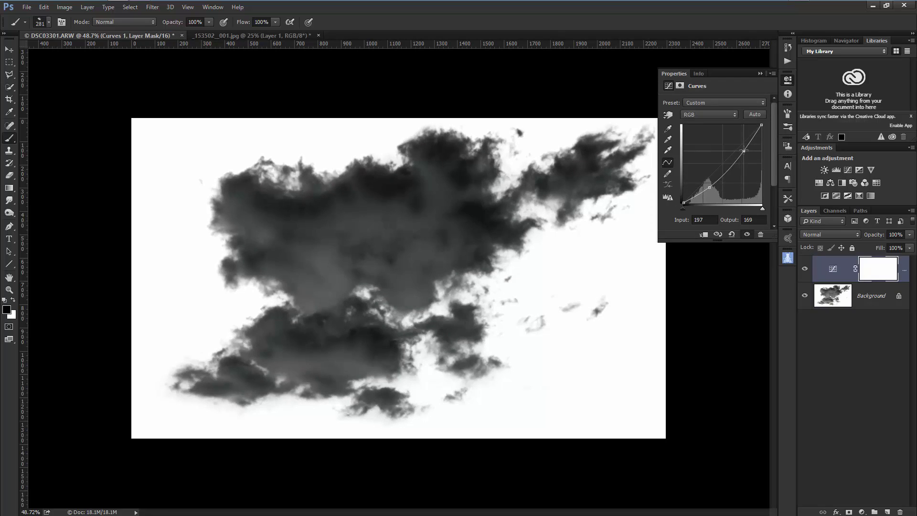
{"action": "left_click_drag", "start_coordinate": [746, 153], "coordinate": [745, 140]}
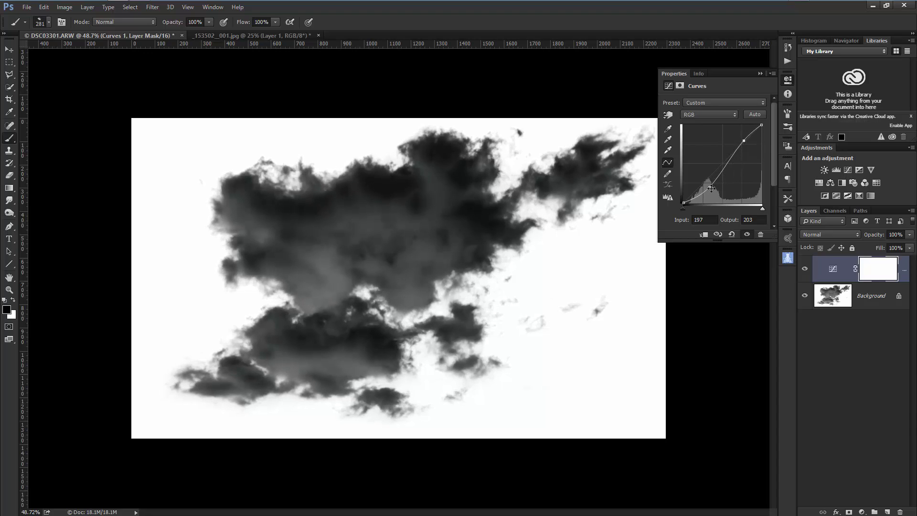
{"action": "left_click_drag", "start_coordinate": [712, 189], "coordinate": [711, 184]}
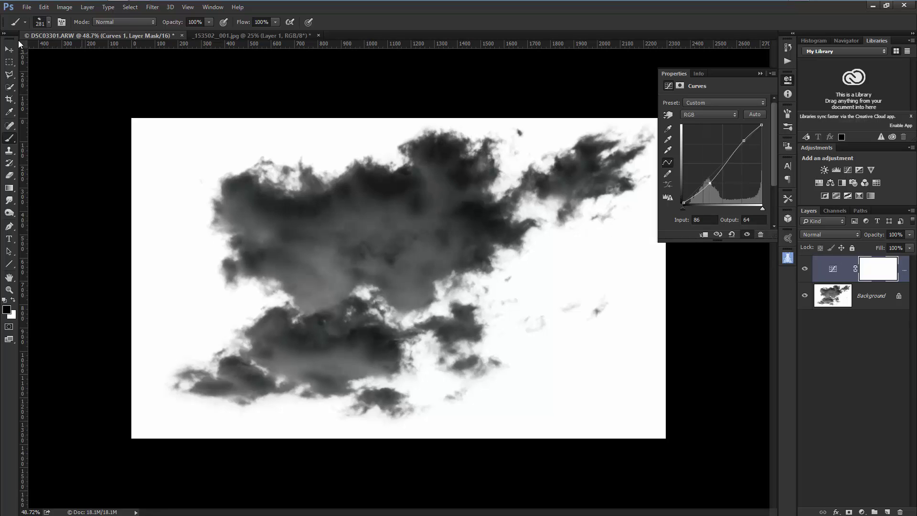
{"action": "left_click", "coordinate": [87, 6]}
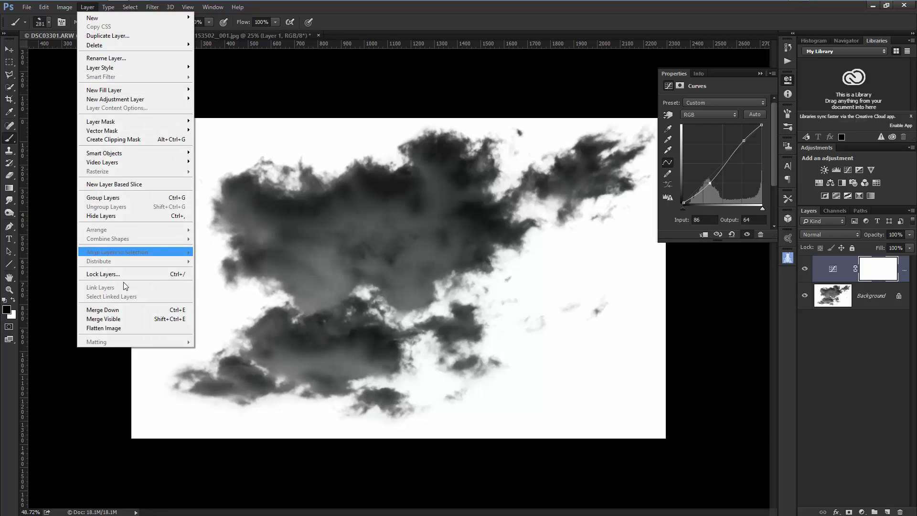
{"action": "left_click", "coordinate": [117, 327]}
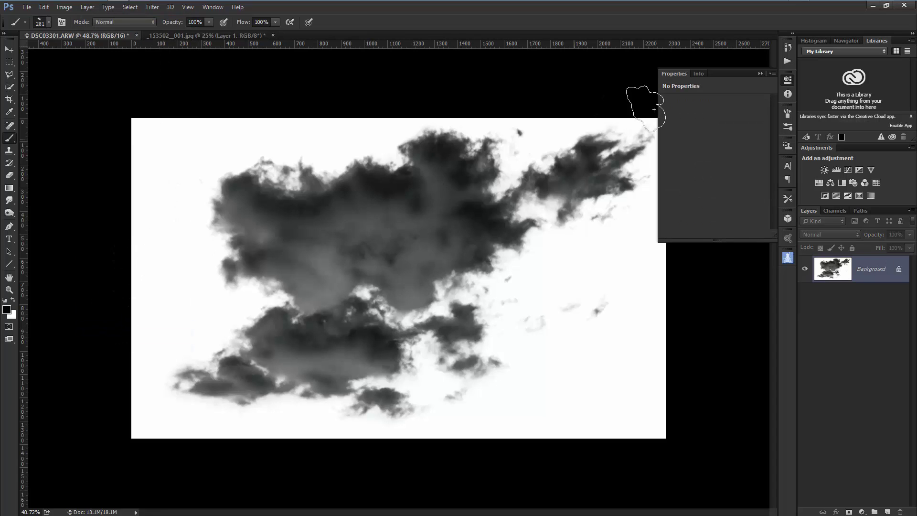
{"action": "left_click", "coordinate": [759, 73]}
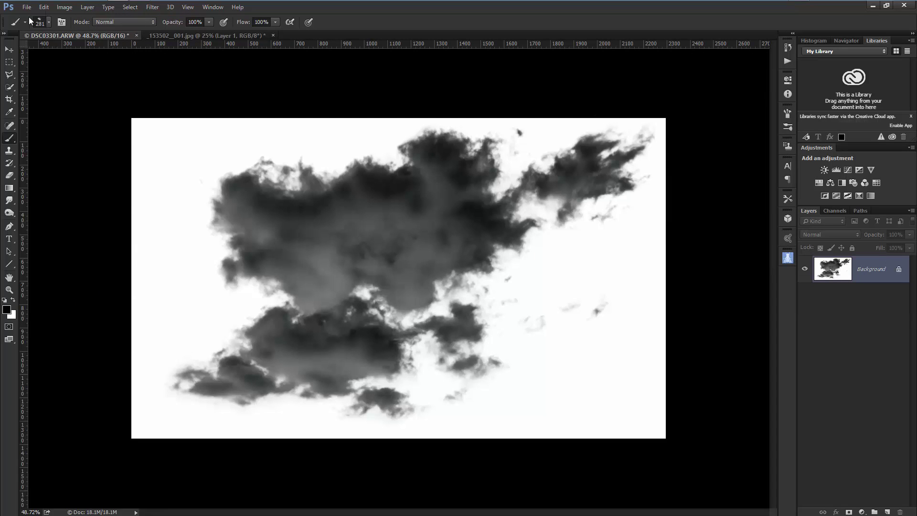
Define the inverted cloud image as a brush preset named ADCloud036.
{"action": "left_click", "coordinate": [64, 7]}
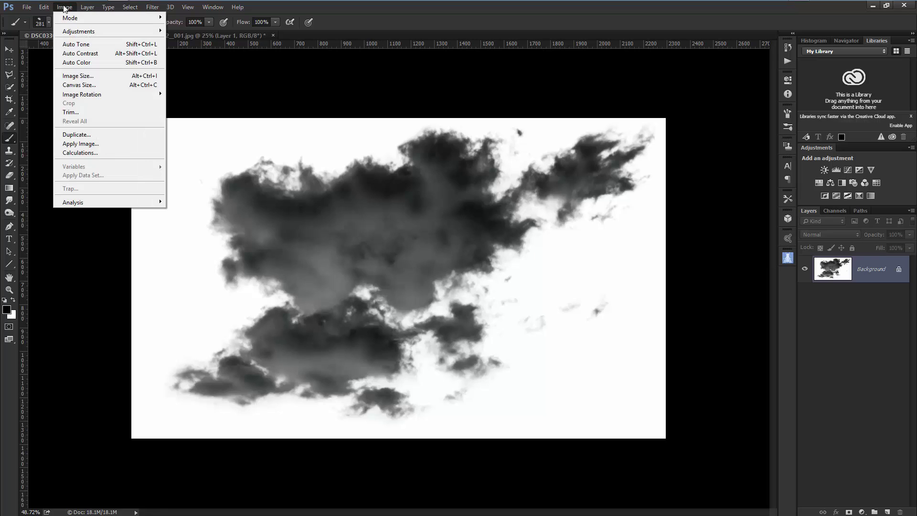
{"action": "mouse_move", "coordinate": [45, 7]}
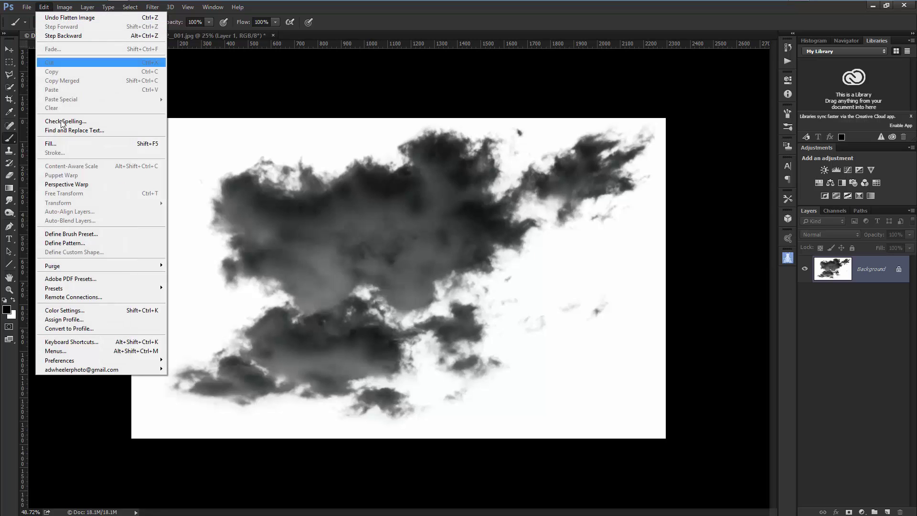
{"action": "left_click", "coordinate": [75, 236]}
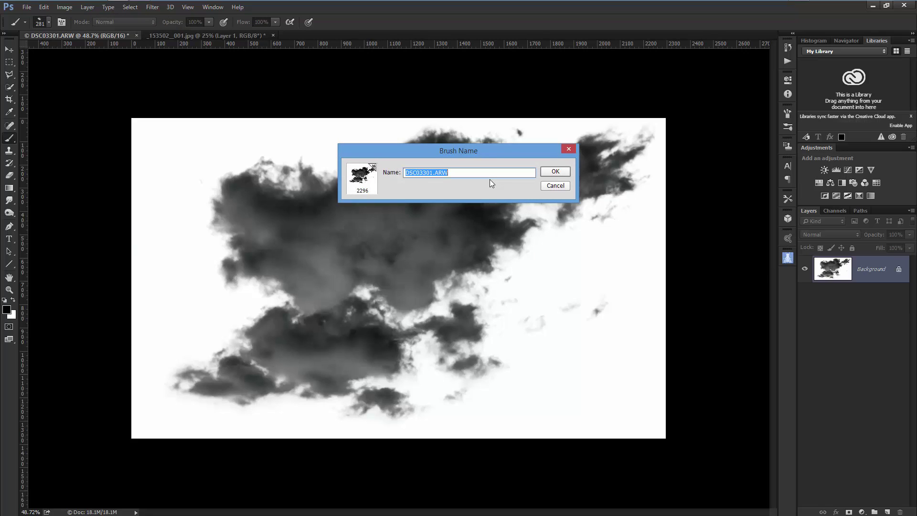
{"action": "type", "text": "ADCloud036"}
{"action": "left_click", "coordinate": [555, 171]}
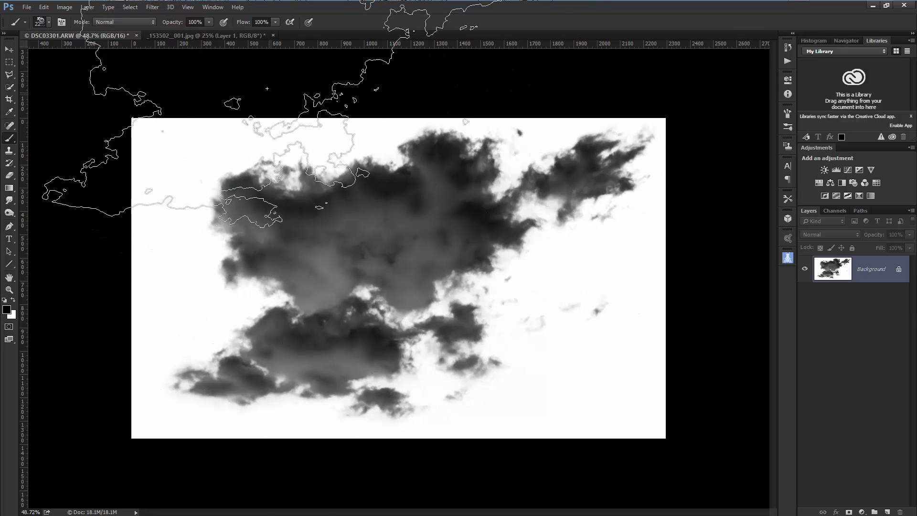
In _153502__001.jpg, undo the cloud stamps and the layer mask back to the empty Layer 1 with the sky selected.
{"action": "left_click", "coordinate": [209, 35]}
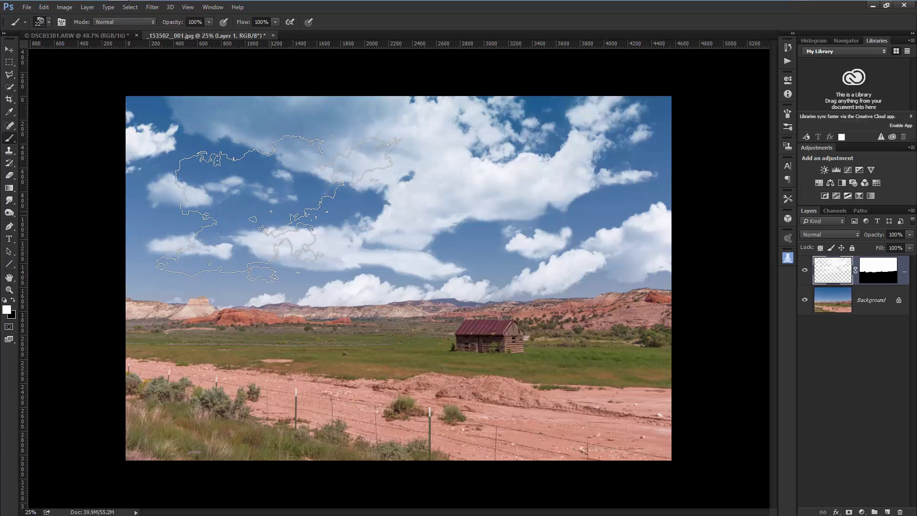
{"action": "key", "text": "ctrl+z"}
{"action": "key", "text": "ctrl+alt+z"}
{"action": "key", "text": "ctrl+alt+z"}
{"action": "key", "text": "ctrl+alt+z"}
{"action": "key", "text": "ctrl+alt+z"}
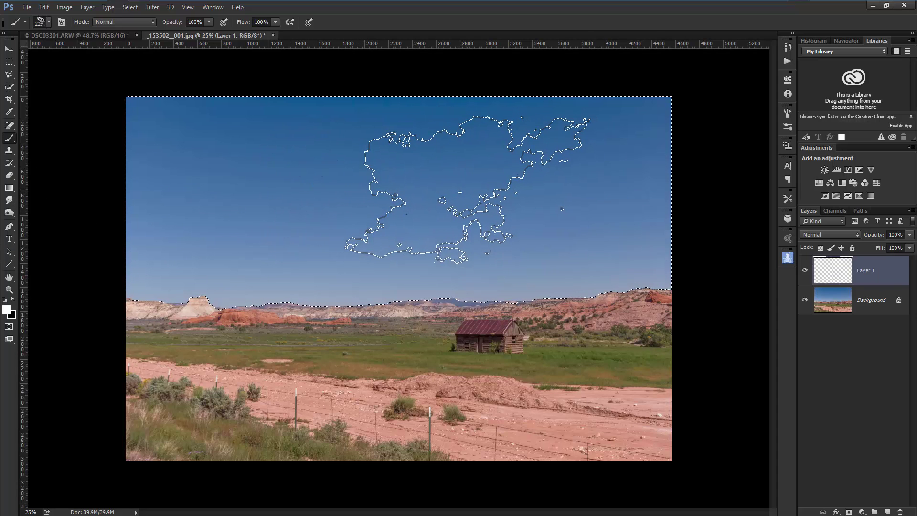
Redo the history to bring back Layer 1's sky mask without the cloud stamps, and stamp one white cloud in the sky's upper left.
{"action": "key", "text": "ctrl+shift+z"}
{"action": "key", "text": "ctrl+shift+z"}
{"action": "key", "text": "ctrl+shift+z"}
{"action": "key", "text": "ctrl+shift+z"}
{"action": "key", "text": "ctrl+alt+z"}
{"action": "key", "text": "ctrl+alt+z"}
{"action": "key", "text": "ctrl+alt+z"}
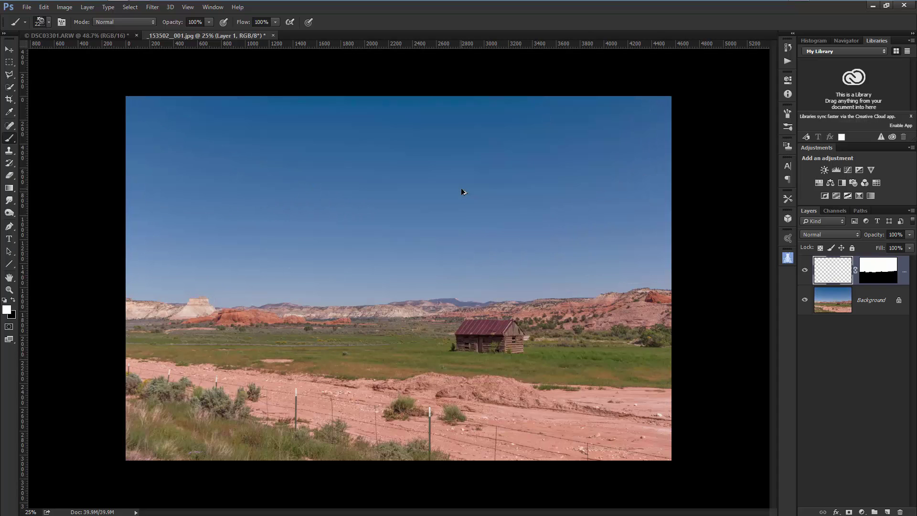
{"action": "left_click_drag", "start_coordinate": [460, 205], "coordinate": [239, 182]}
{"action": "left_click", "coordinate": [239, 182]}
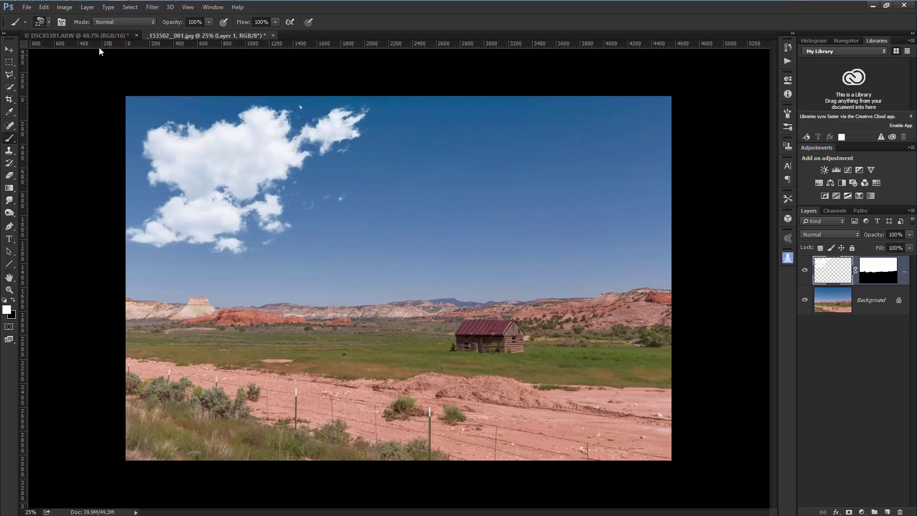
Enlarge the cloud brush to 3953 px.
{"action": "left_click", "coordinate": [49, 22]}
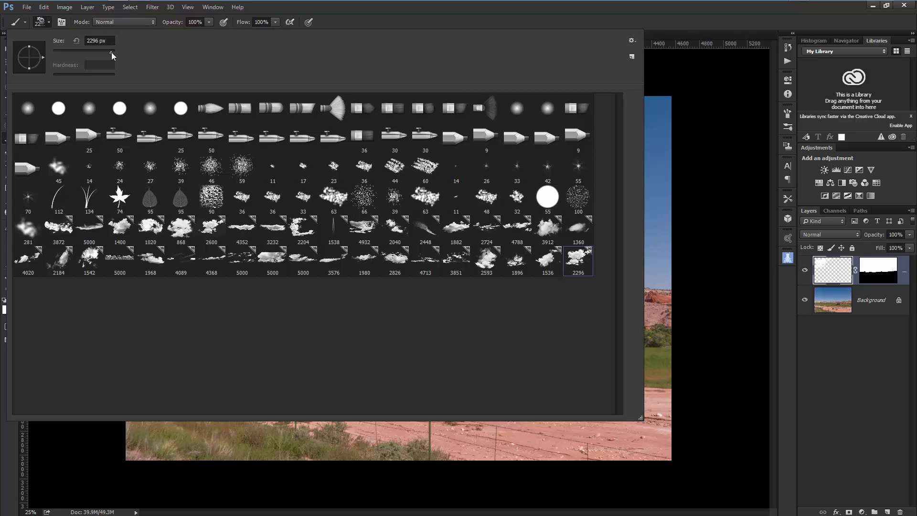
{"action": "left_click_drag", "start_coordinate": [110, 53], "coordinate": [113, 51]}
{"action": "left_click", "coordinate": [420, 17]}
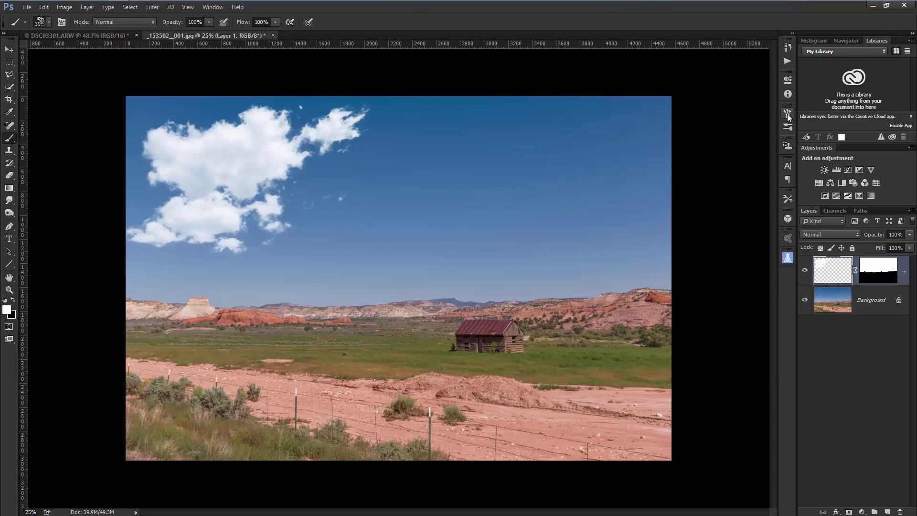
Flip the brush tip in both X and Y and stamp a second, larger cloud across the centre and right of the sky.
{"action": "left_click", "coordinate": [788, 114]}
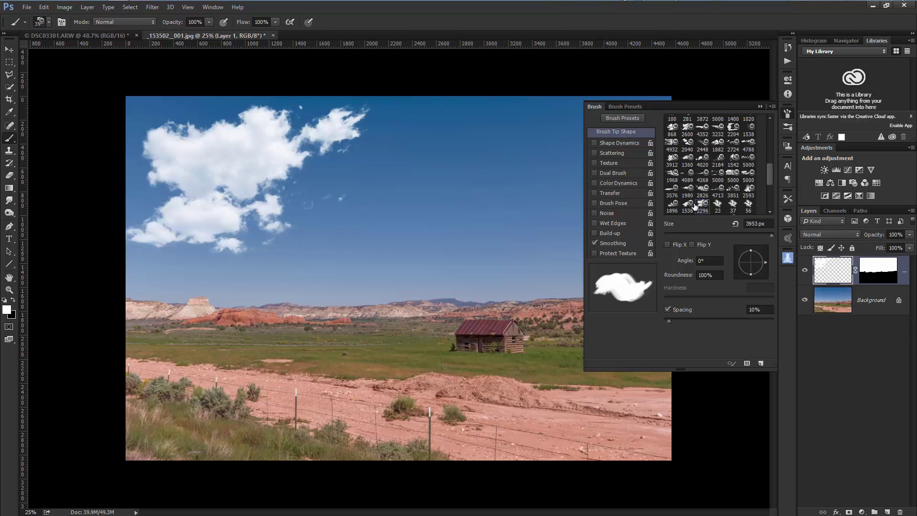
{"action": "left_click", "coordinate": [693, 244]}
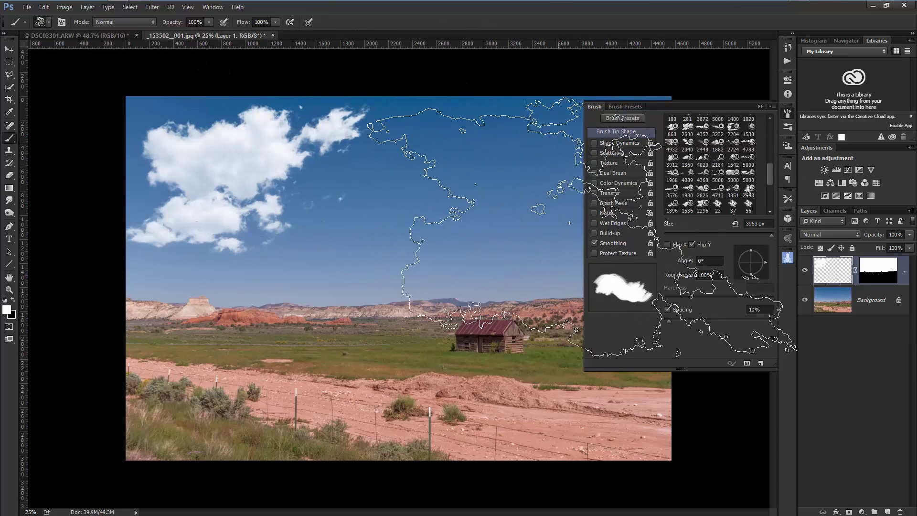
{"action": "left_click", "coordinate": [667, 245]}
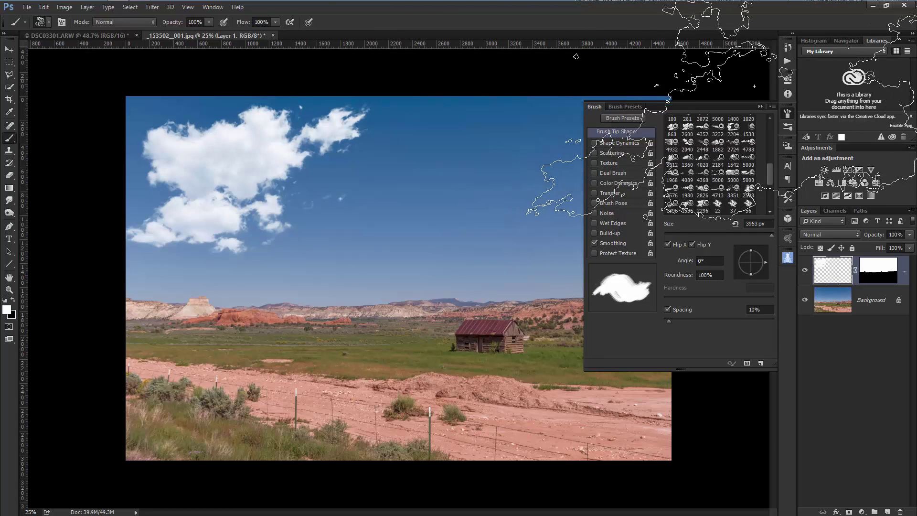
{"action": "left_click", "coordinate": [761, 107]}
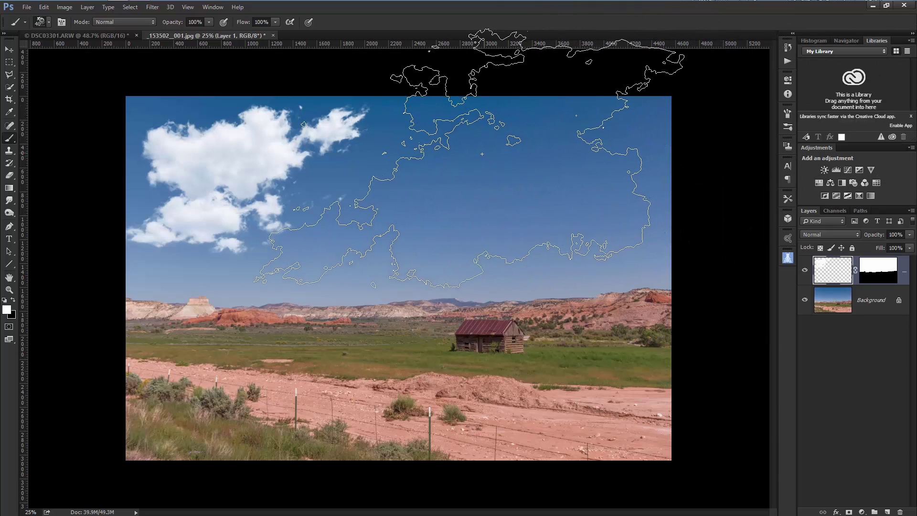
{"action": "left_click", "coordinate": [489, 149]}
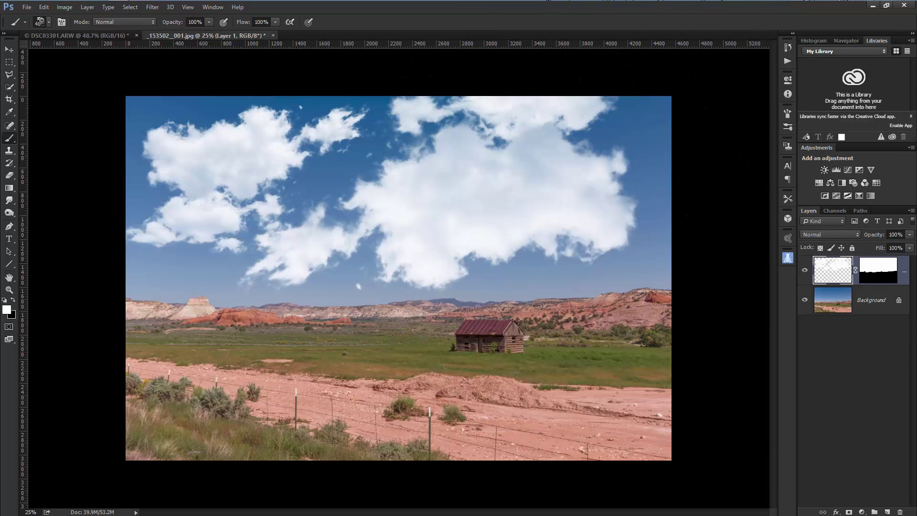